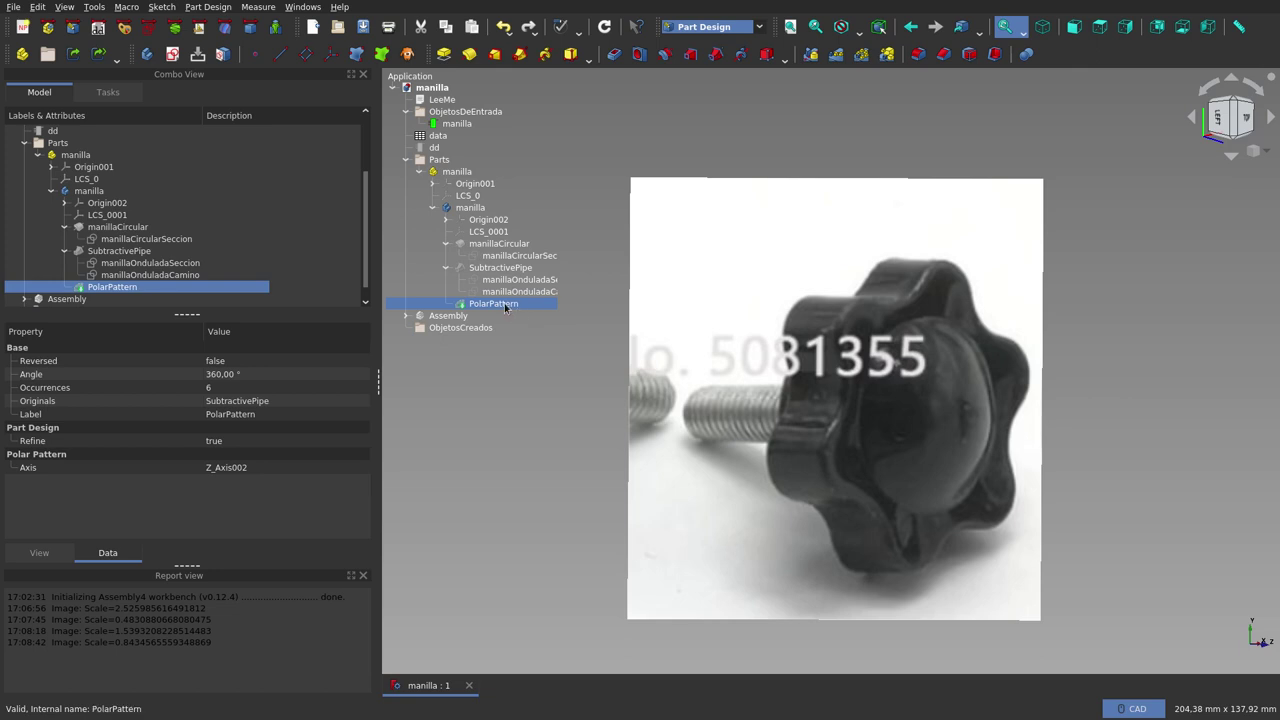
- Hide the reference photo and display the finished PolarPattern knob
{"action": "left_click", "coordinate": [455, 124]}
{"action": "key", "text": "space"}
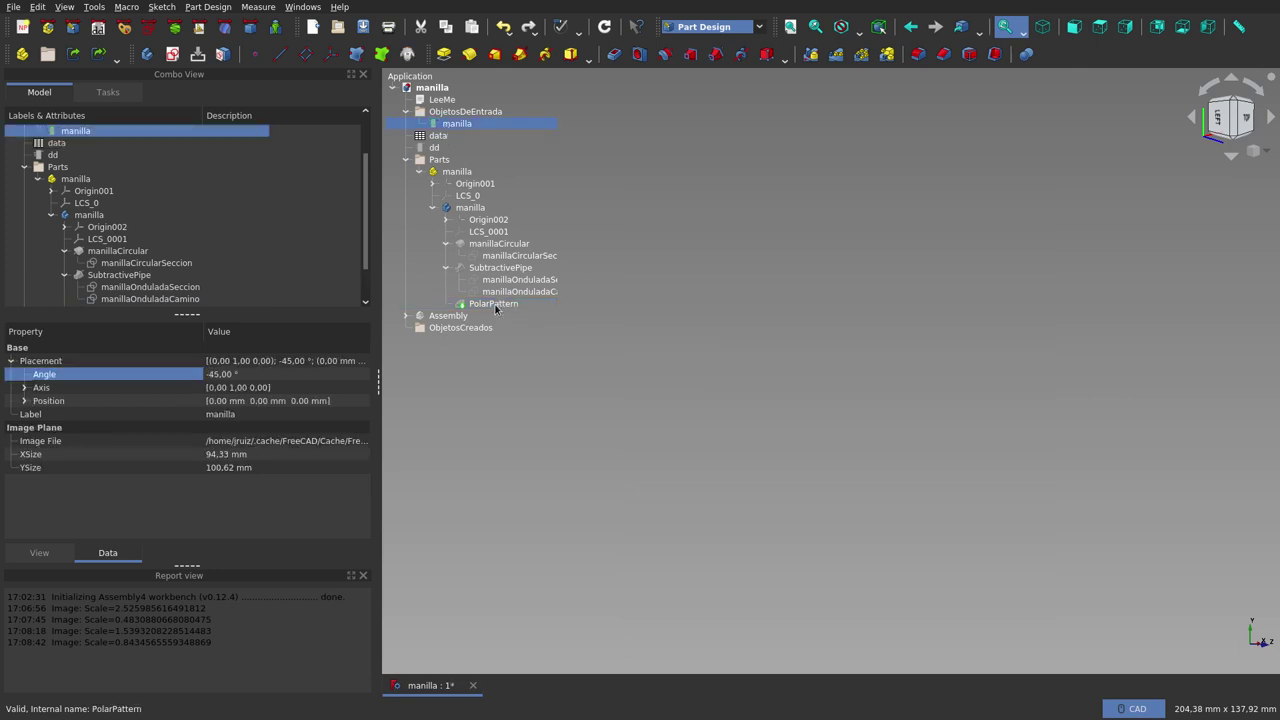
{"action": "left_click", "coordinate": [494, 304]}
{"action": "key", "text": "space"}
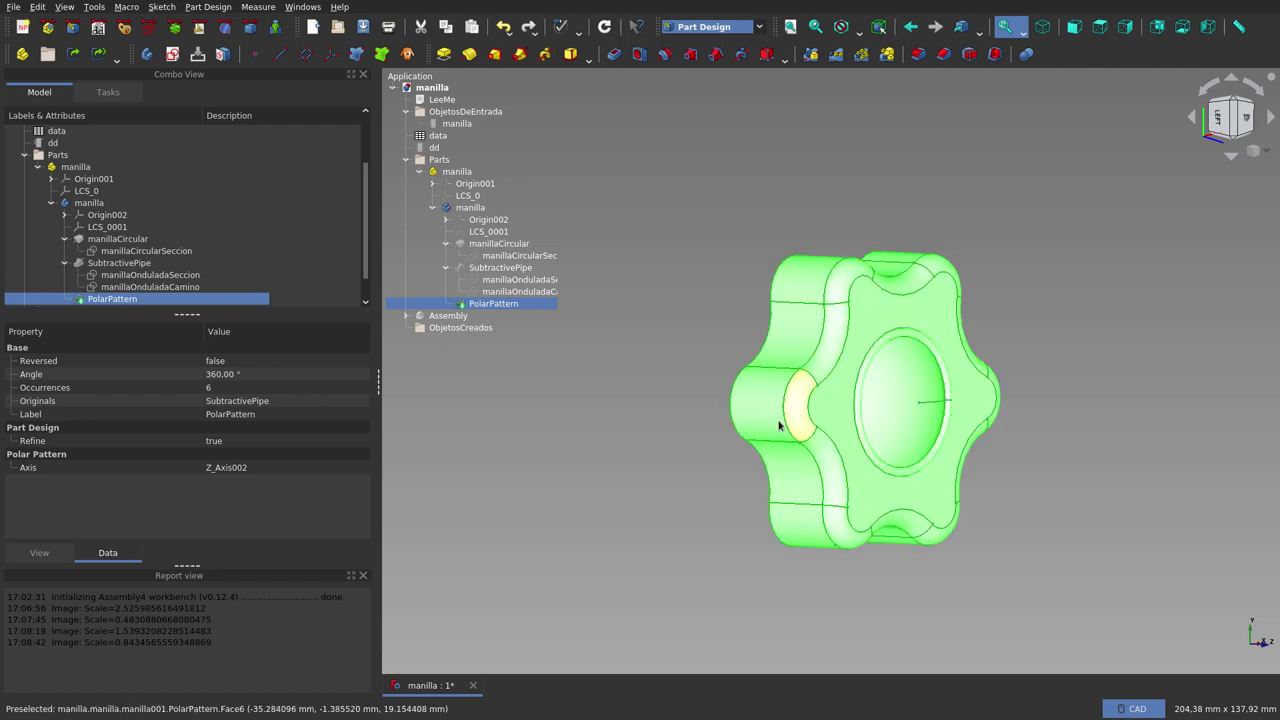
{"action": "left_click", "coordinate": [911, 417]}
{"action": "left_click", "coordinate": [1063, 394]}
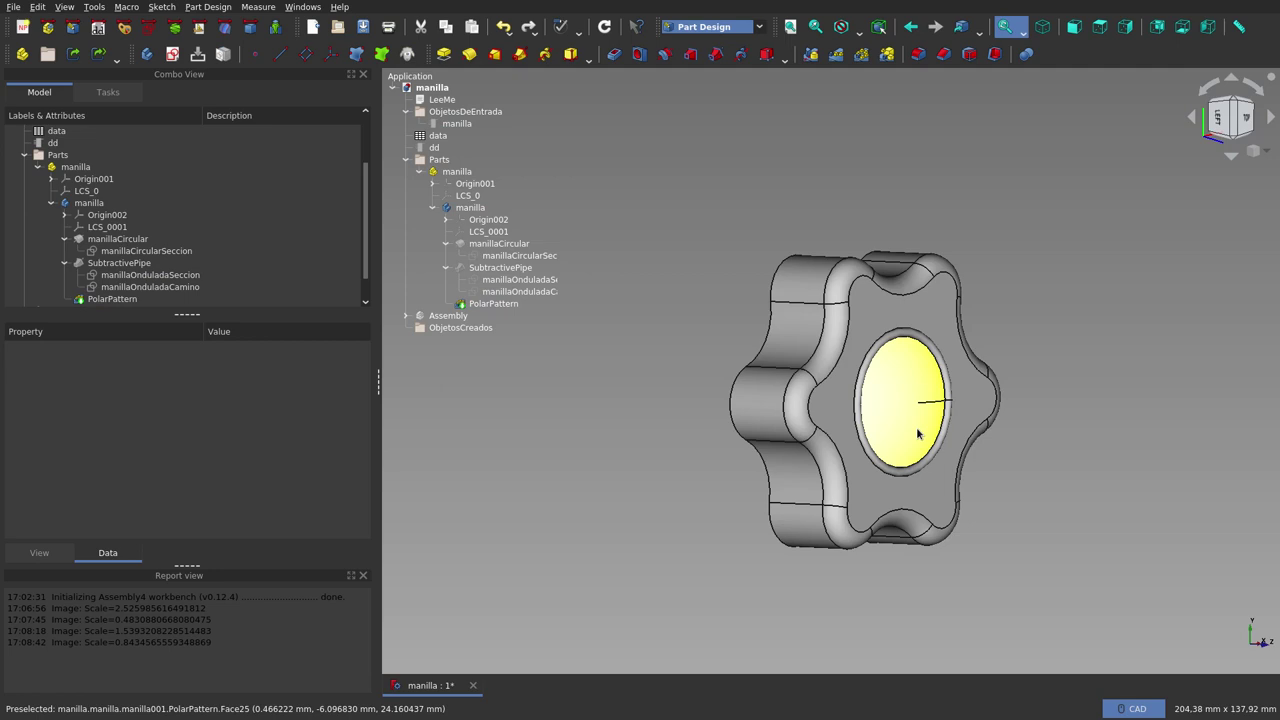
- Orbit the knob, checking it from the bottom and top standard views
{"action": "mouse_move", "coordinate": [891, 417]}
{"action": "middle_mouse_down"}
{"action": "mouse_move", "coordinate": [1121, 401]}
{"action": "mouse_move", "coordinate": [1100, 410]}
{"action": "middle_mouse_up"}
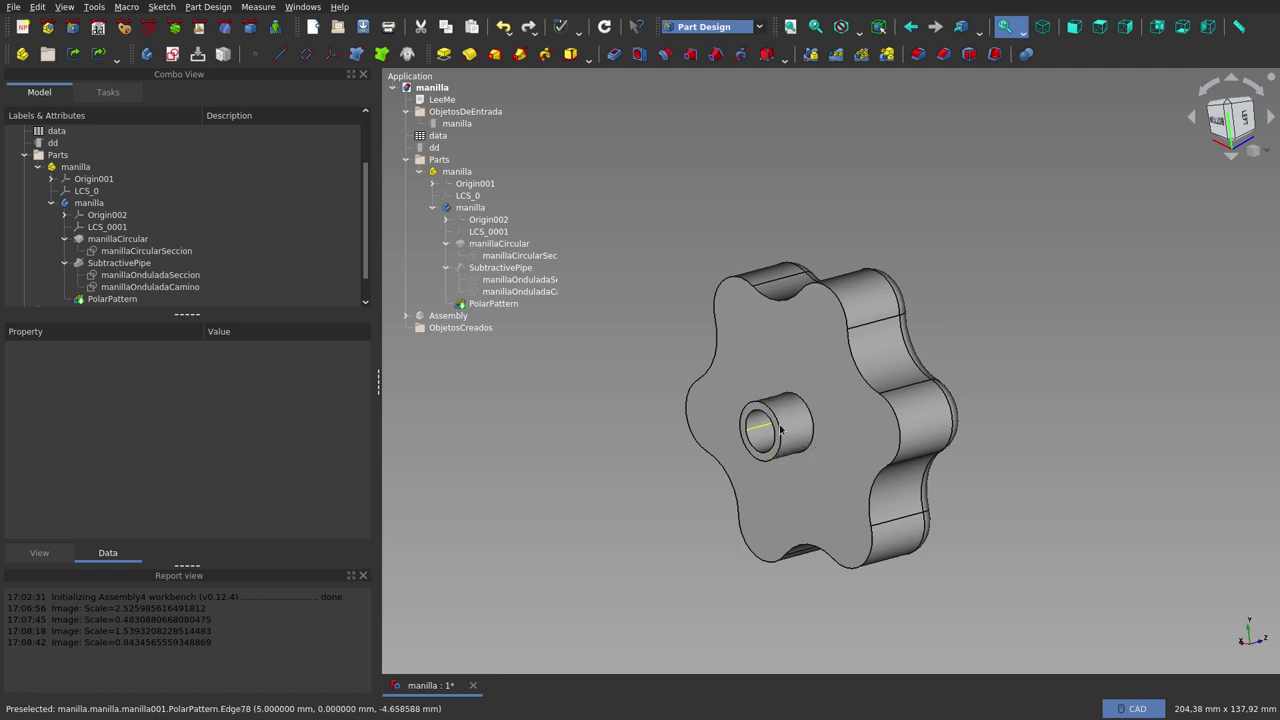
{"action": "mouse_move", "coordinate": [781, 430]}
{"action": "middle_mouse_down"}
{"action": "mouse_move", "coordinate": [892, 369]}
{"action": "mouse_move", "coordinate": [790, 343]}
{"action": "middle_mouse_up"}
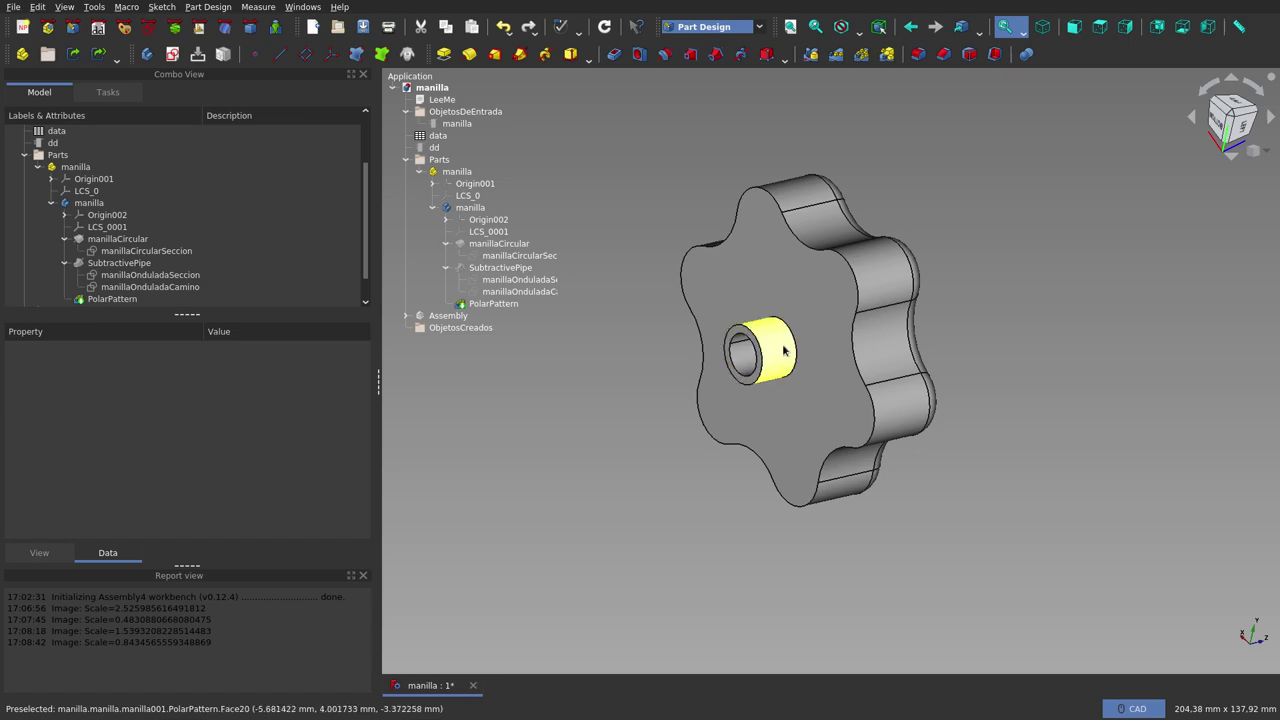
{"action": "scroll", "coordinate": [775, 350], "scroll_direction": "up", "scroll_amount": 3}
{"action": "scroll", "coordinate": [771, 349], "scroll_direction": "up", "scroll_amount": 3}
{"action": "key", "text": "5"}
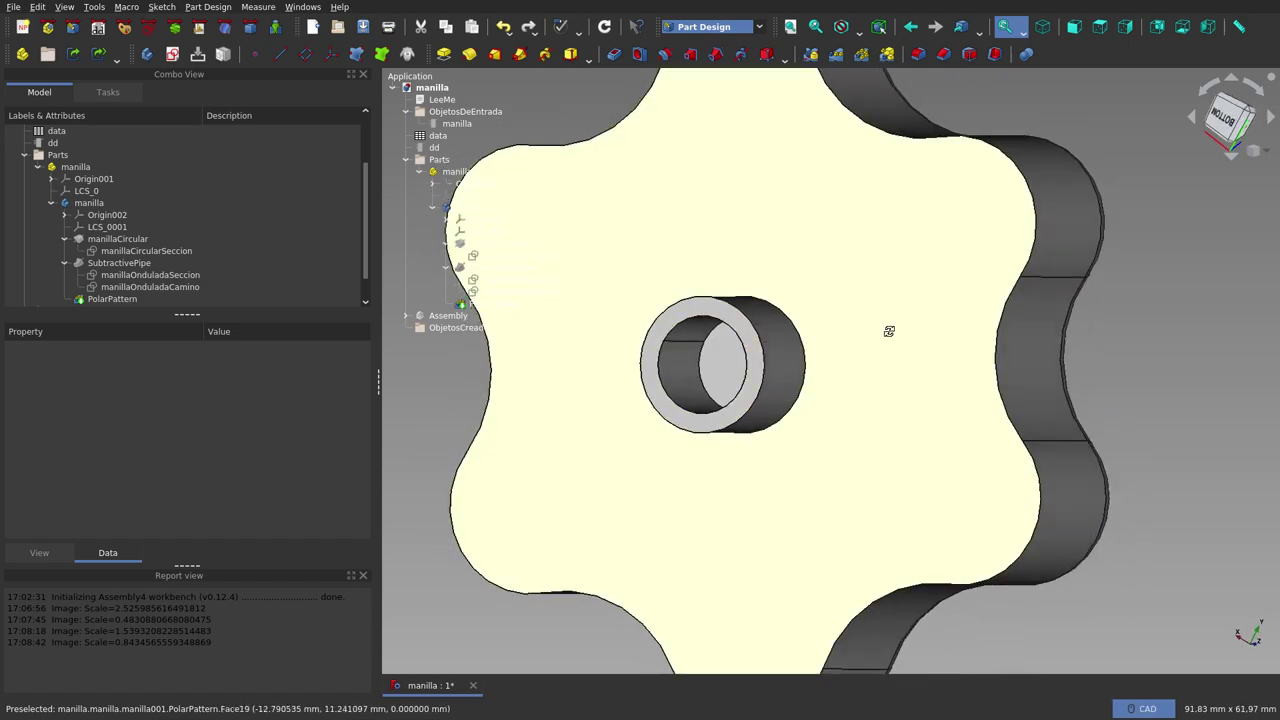
{"action": "key", "text": "2"}
{"action": "scroll", "coordinate": [724, 408], "scroll_direction": "down", "scroll_amount": 3}
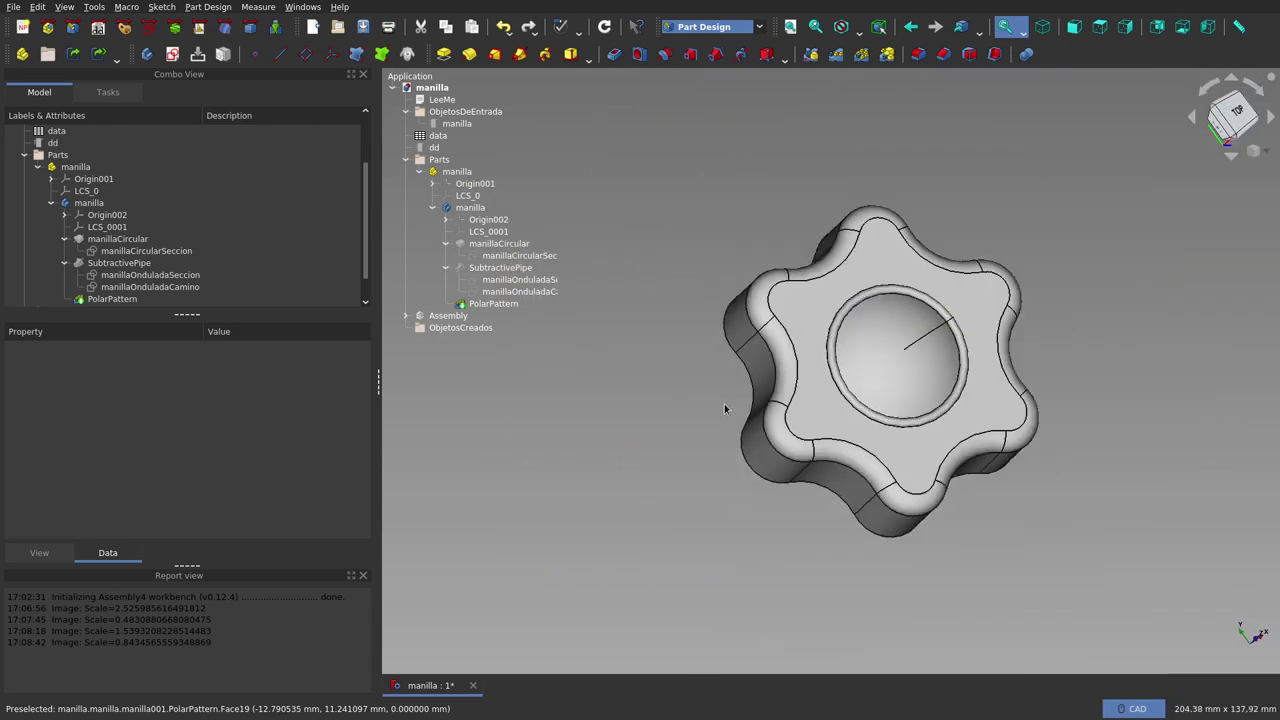
{"action": "middle_click_drag", "start_coordinate": [724, 408], "coordinate": [990, 390]}
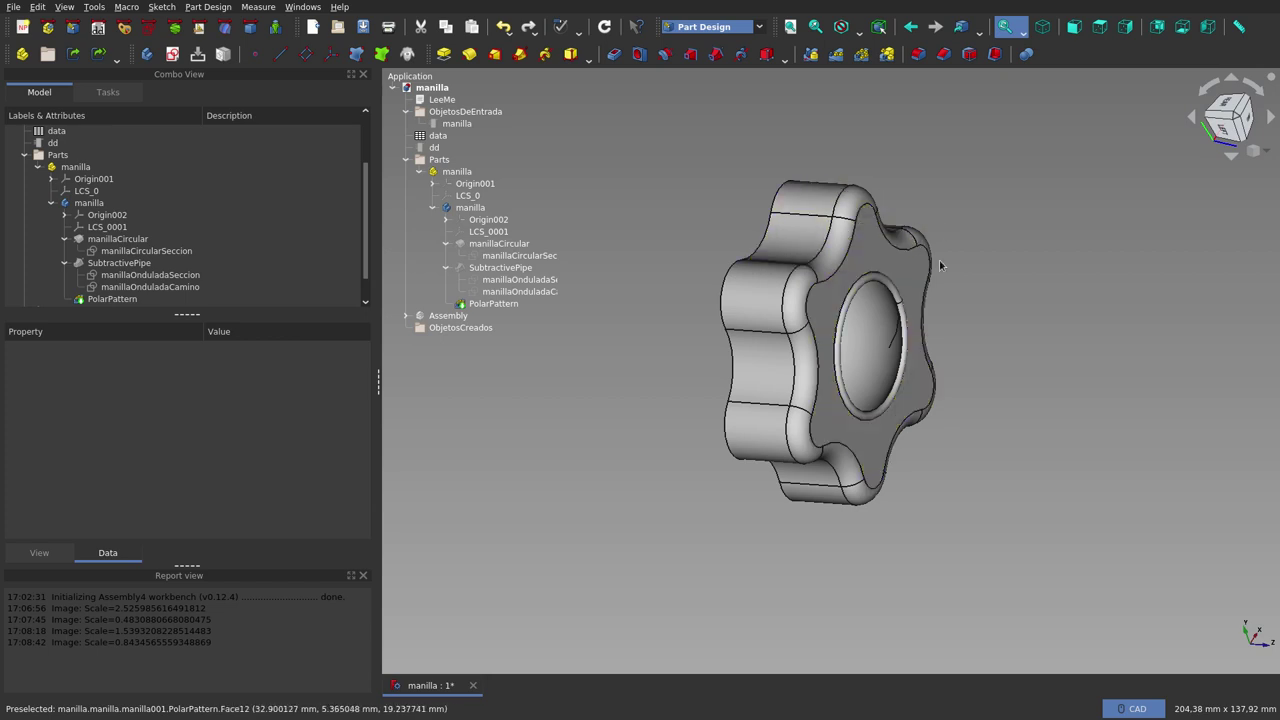
{"action": "middle_click_drag", "start_coordinate": [925, 300], "coordinate": [749, 323]}
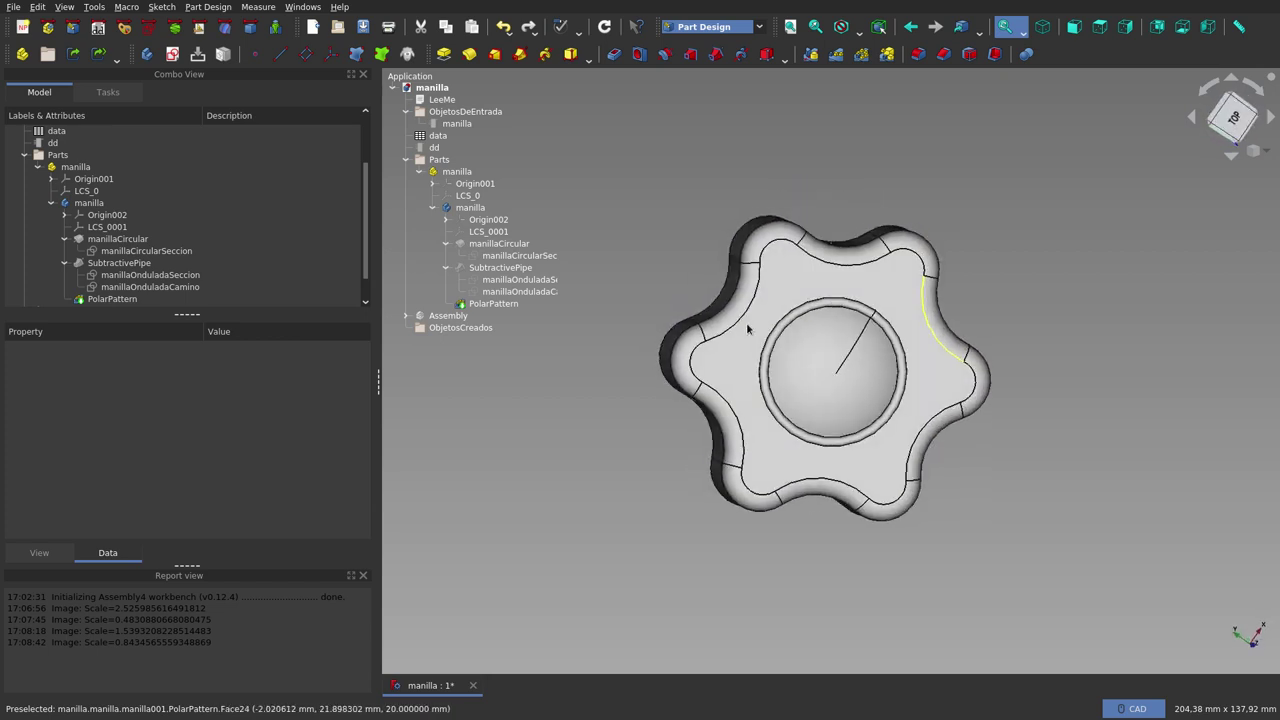
- Show only the manillaCircular disc, viewing it from the side and from the top
{"action": "left_click", "coordinate": [492, 246]}
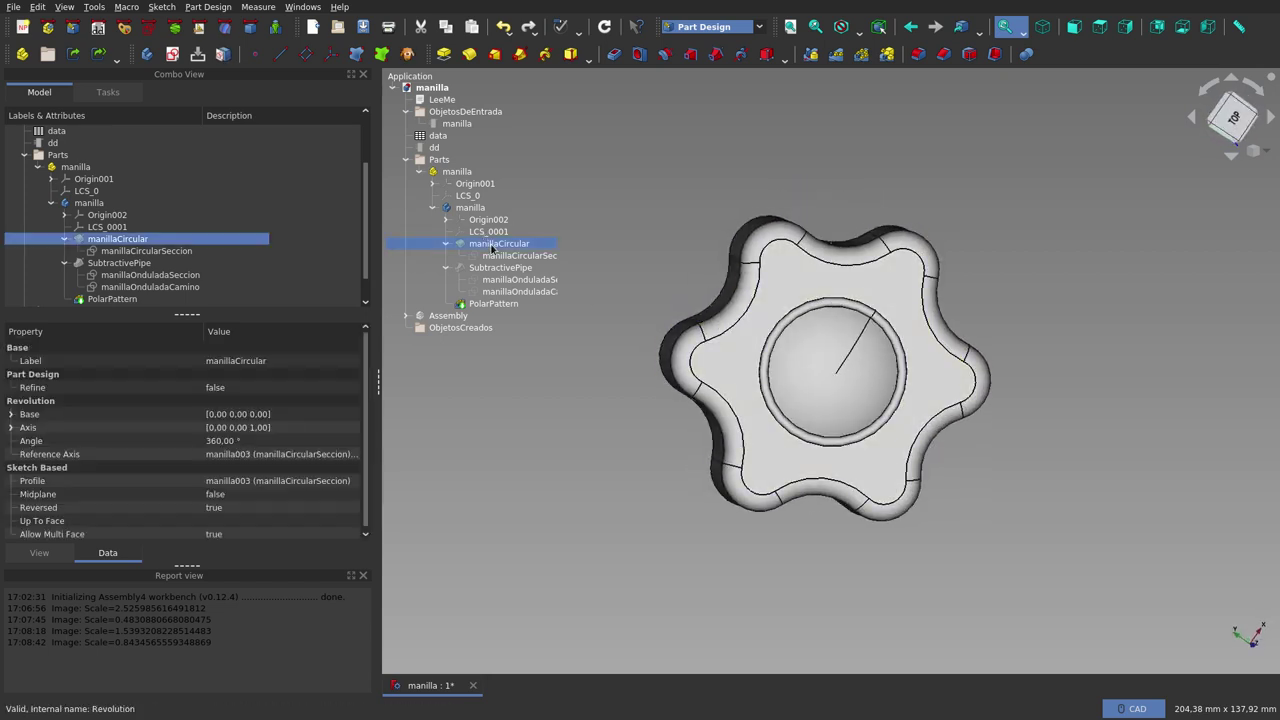
{"action": "key", "text": "space"}
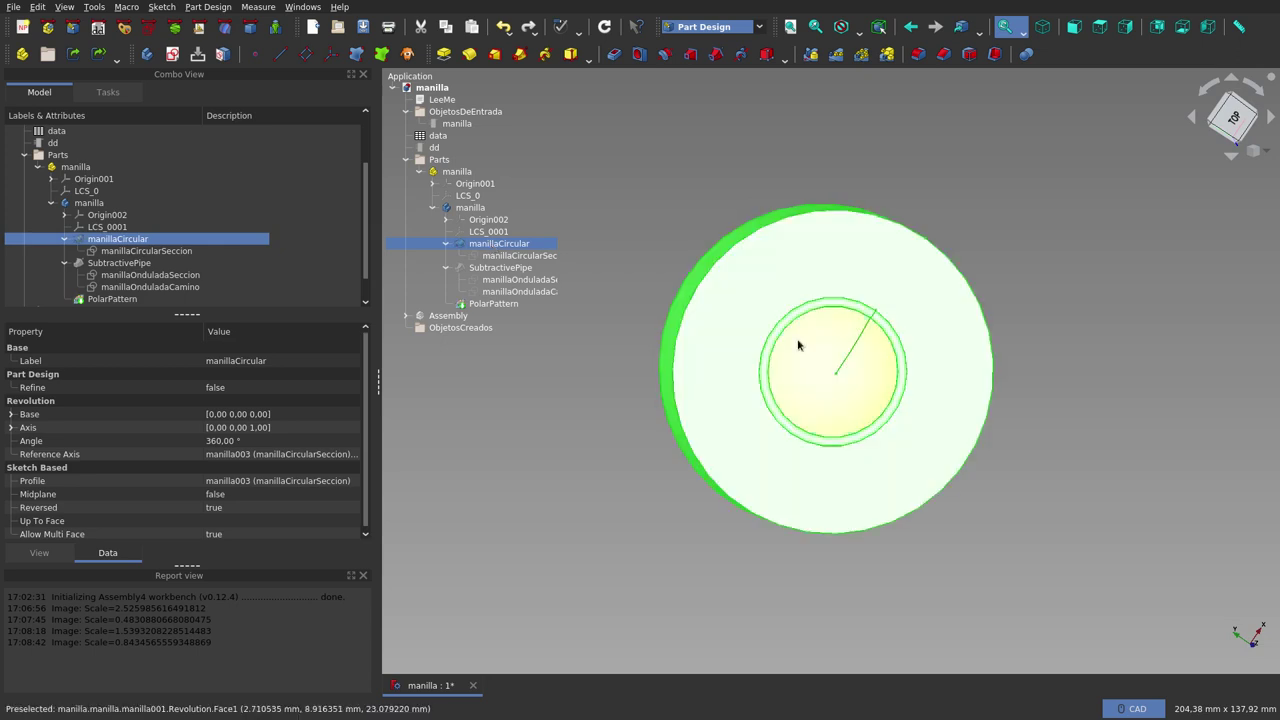
{"action": "left_click", "coordinate": [803, 360]}
{"action": "mouse_move", "coordinate": [803, 360]}
{"action": "middle_mouse_down"}
{"action": "mouse_move", "coordinate": [1012, 366]}
{"action": "mouse_move", "coordinate": [719, 362]}
{"action": "middle_mouse_up"}
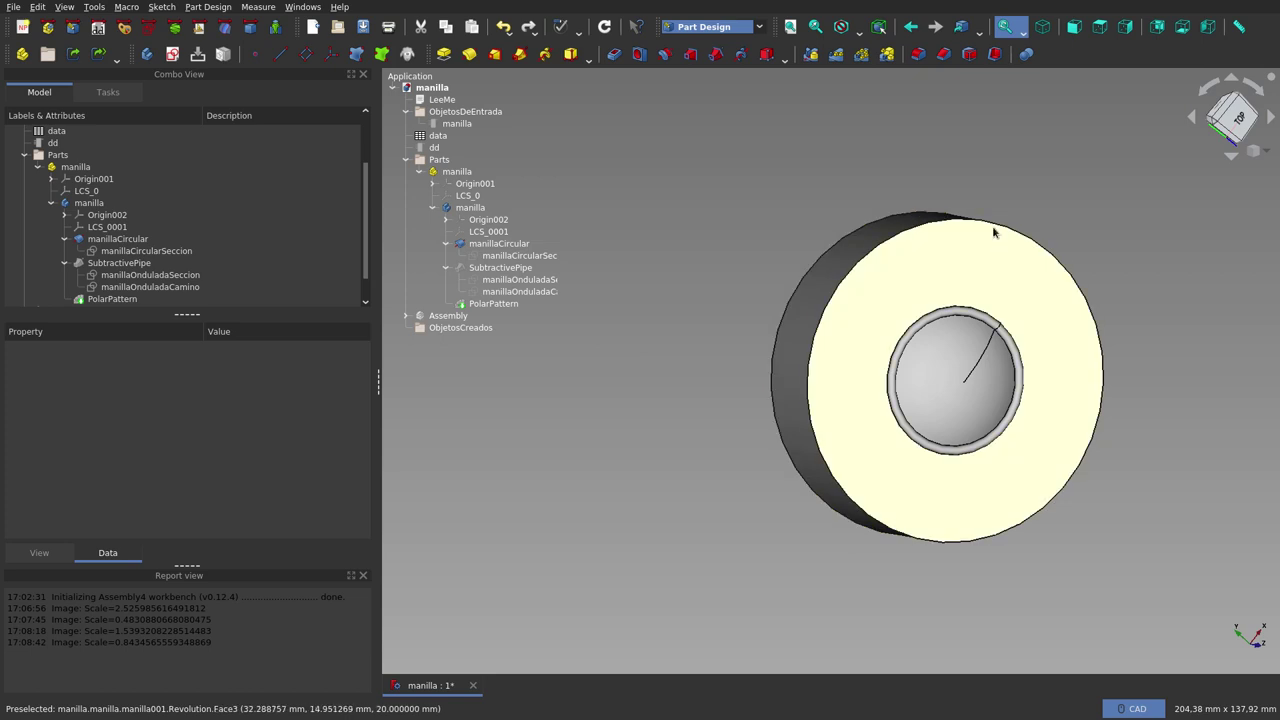
{"action": "left_click", "coordinate": [1100, 27]}
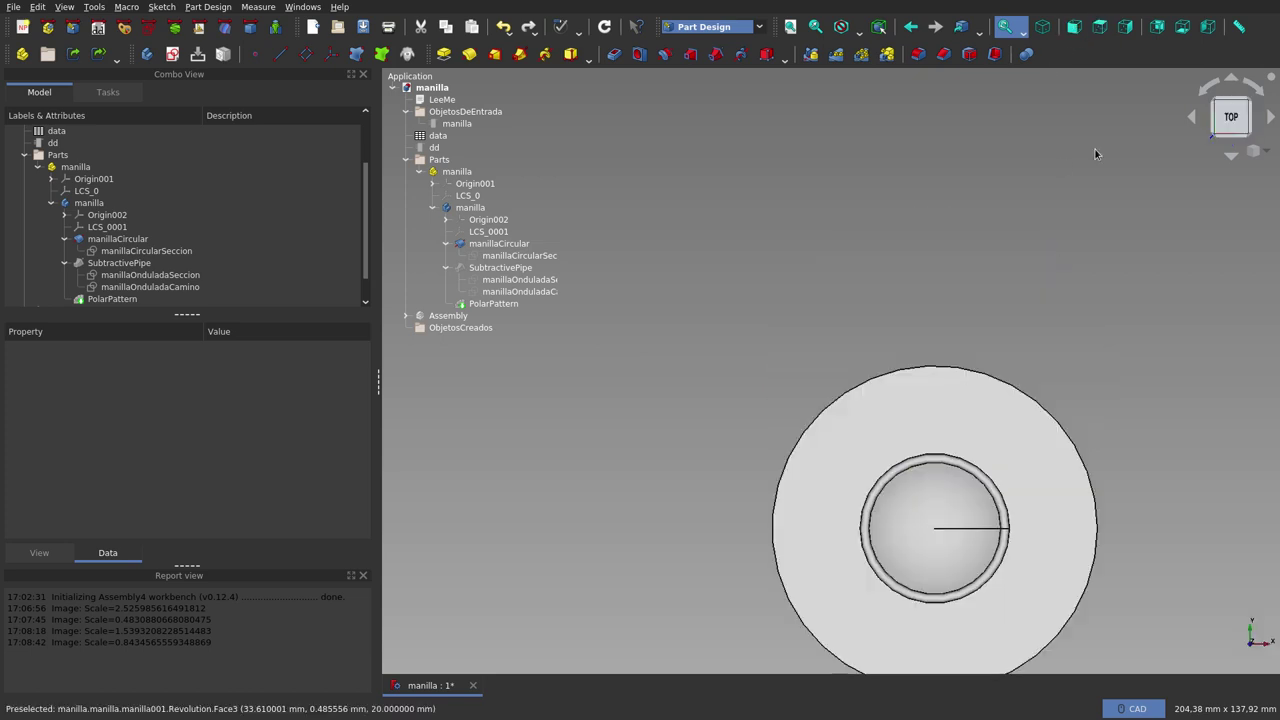
{"action": "scroll", "coordinate": [893, 288], "scroll_direction": "down", "scroll_amount": 3}
{"action": "scroll", "coordinate": [917, 386], "scroll_direction": "up", "scroll_amount": 3}
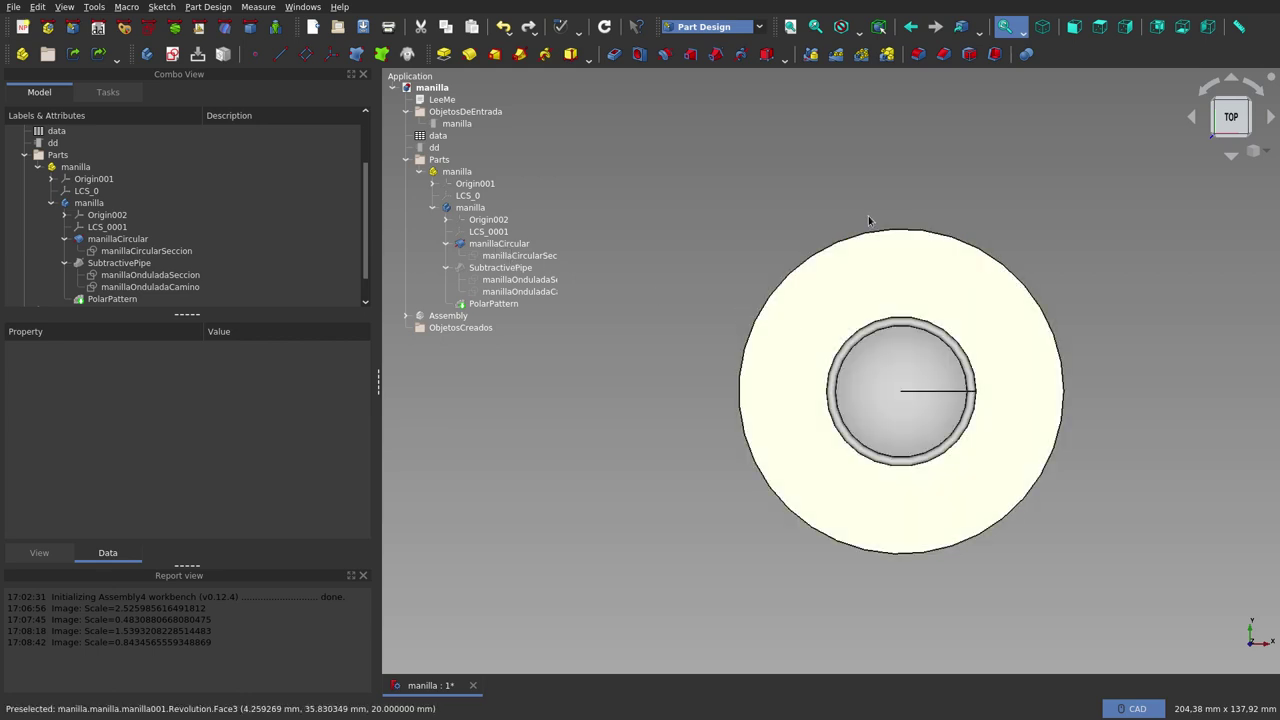
{"action": "left_click", "coordinate": [529, 258]}
{"action": "left_click", "coordinate": [499, 244]}
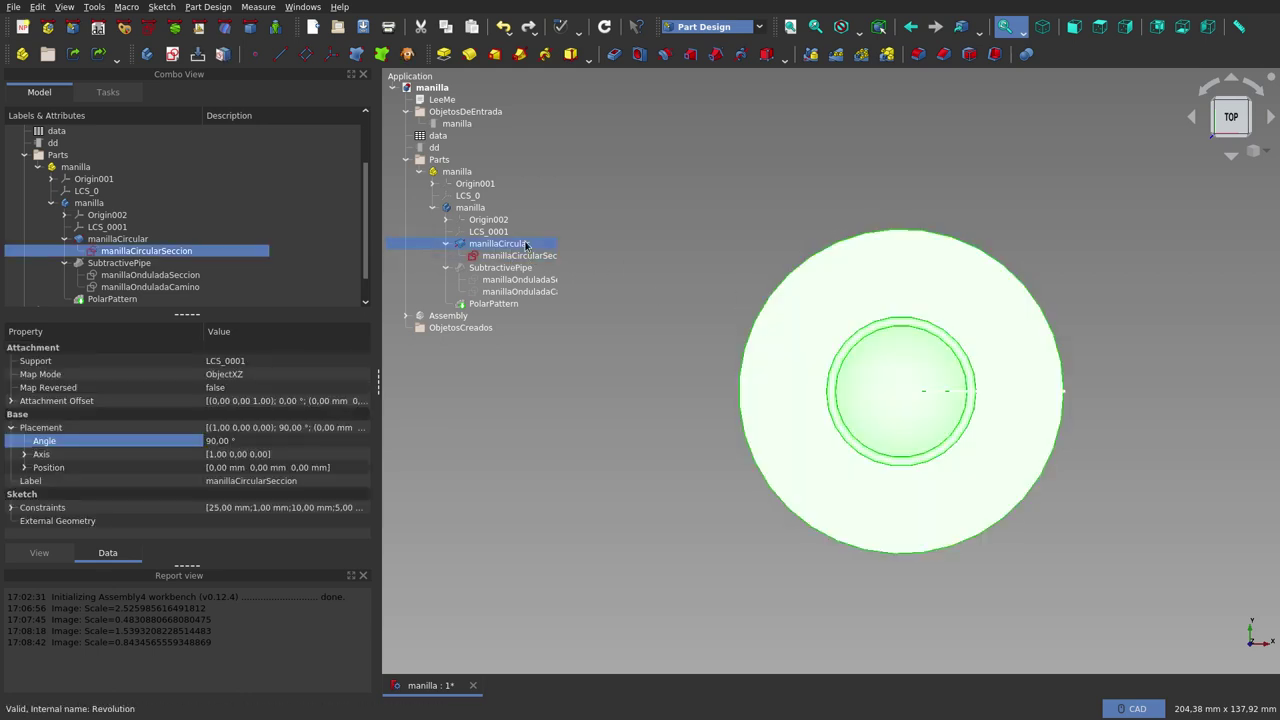
{"action": "key", "text": "space"}
{"action": "left_click", "coordinate": [1074, 26]}
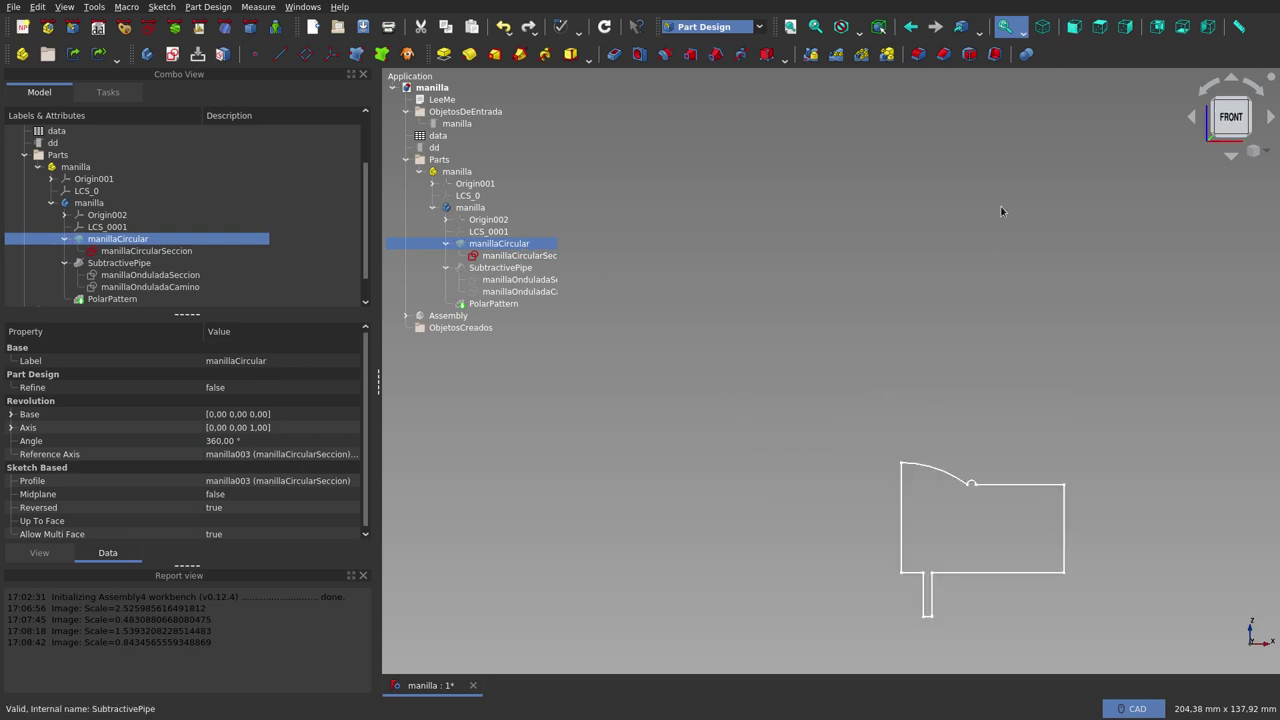
{"action": "scroll", "coordinate": [849, 306], "scroll_direction": "down", "scroll_amount": 4}
{"action": "scroll", "coordinate": [916, 429], "scroll_direction": "up", "scroll_amount": 5}
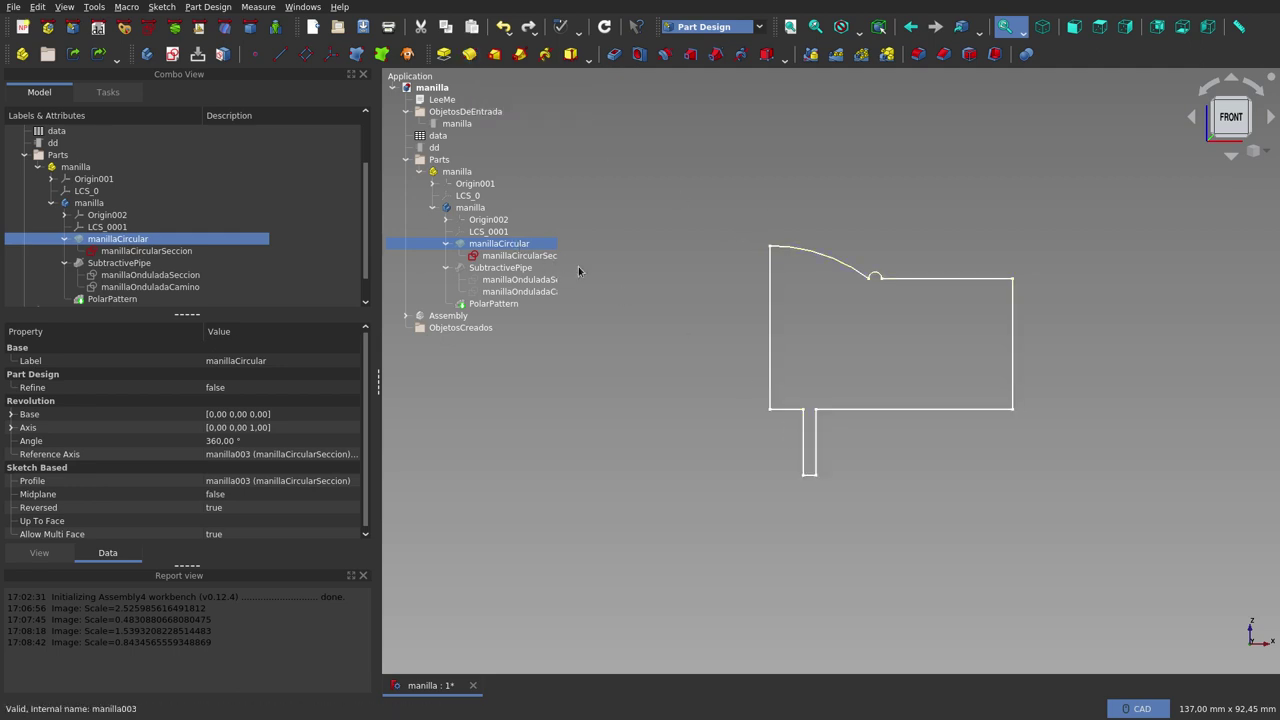
{"action": "key", "text": "space"}
{"action": "mouse_move", "coordinate": [911, 231]}
{"action": "middle_mouse_down"}
{"action": "mouse_move", "coordinate": [840, 185]}
{"action": "mouse_move", "coordinate": [886, 249]}
{"action": "mouse_move", "coordinate": [1006, 249]}
{"action": "middle_mouse_up"}
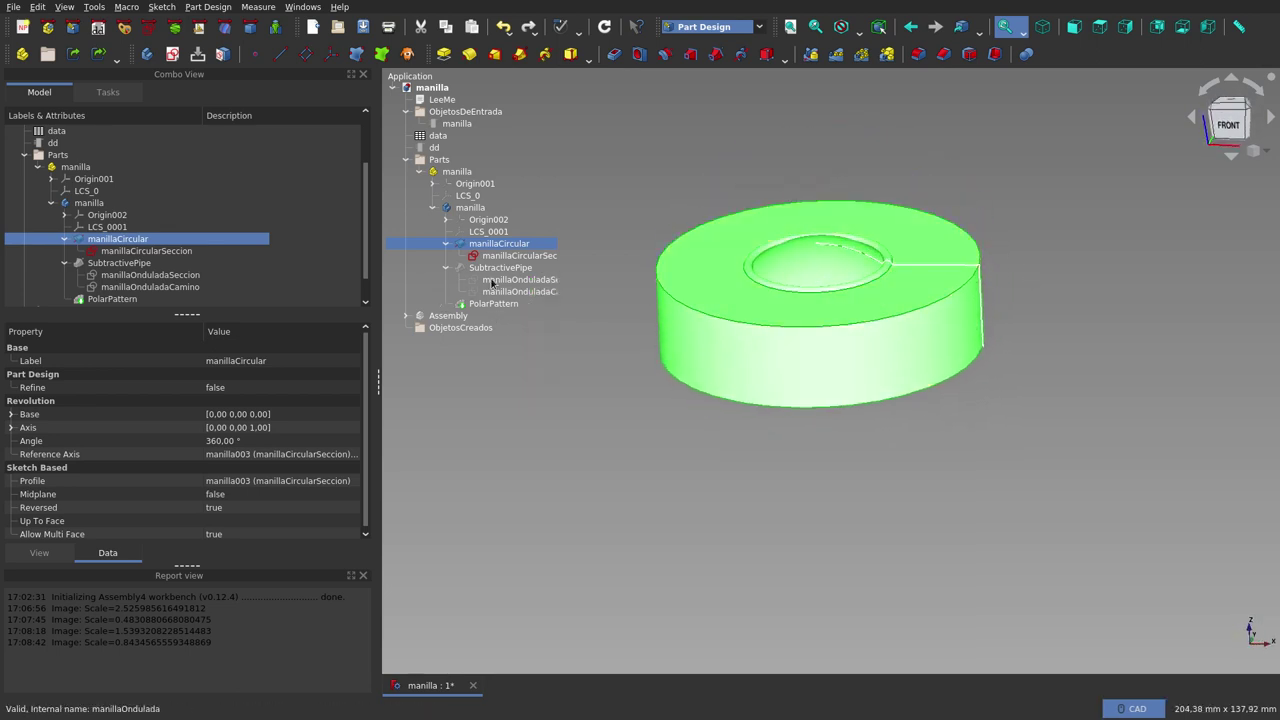
- Open manillaCircular's 360° revolution about the vertical sketch axis for editing
{"action": "left_click", "coordinate": [524, 257]}
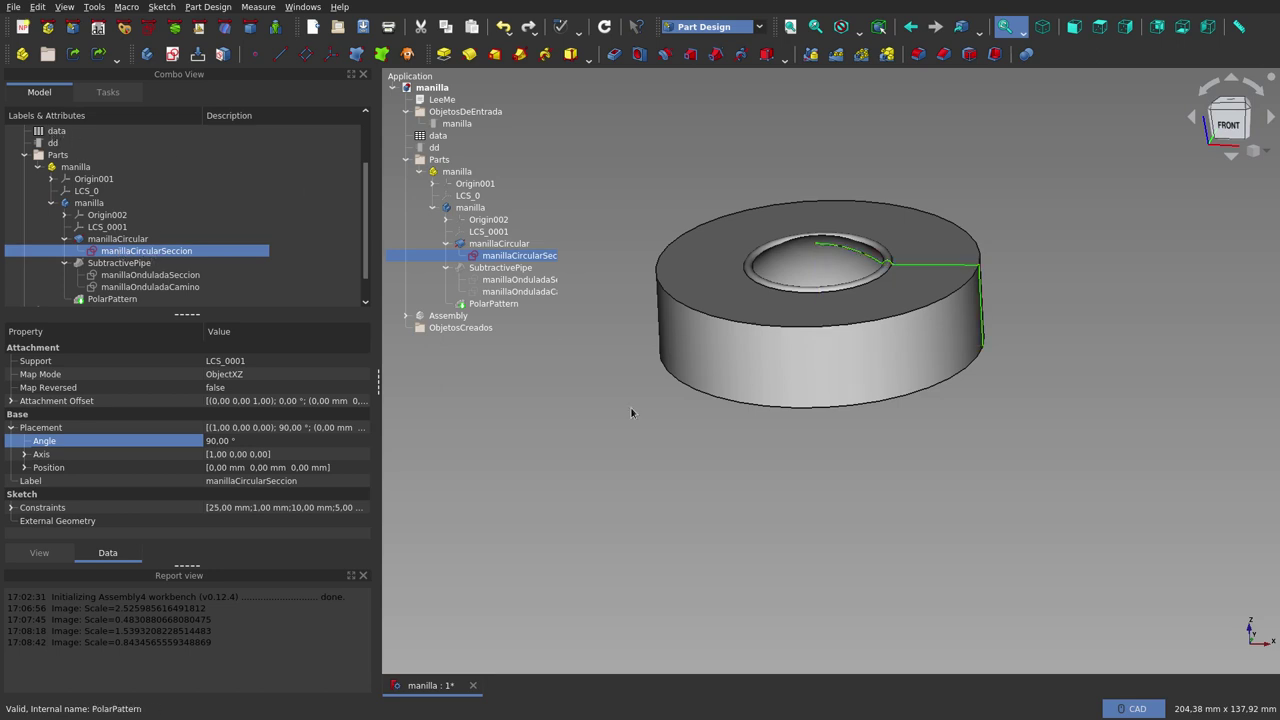
{"action": "scroll", "coordinate": [719, 204], "scroll_direction": "up", "scroll_amount": 2}
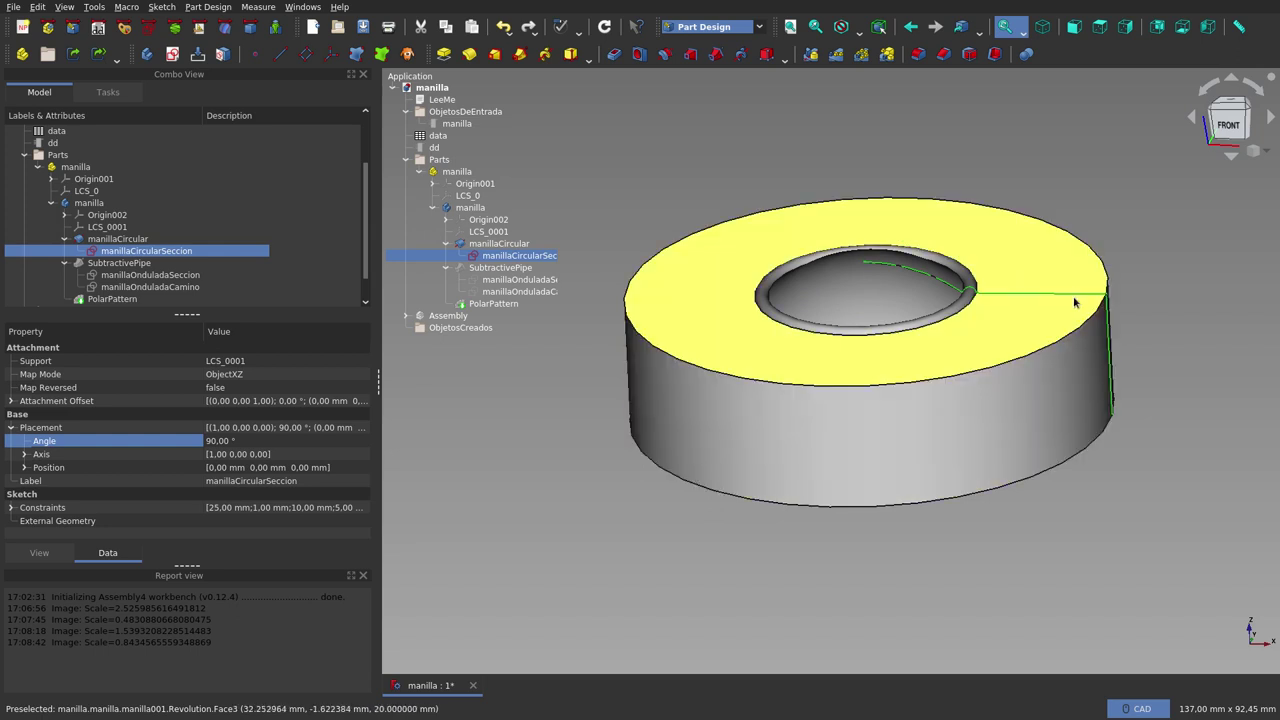
{"action": "key", "text": "r"}
{"action": "left_click", "coordinate": [494, 246]}
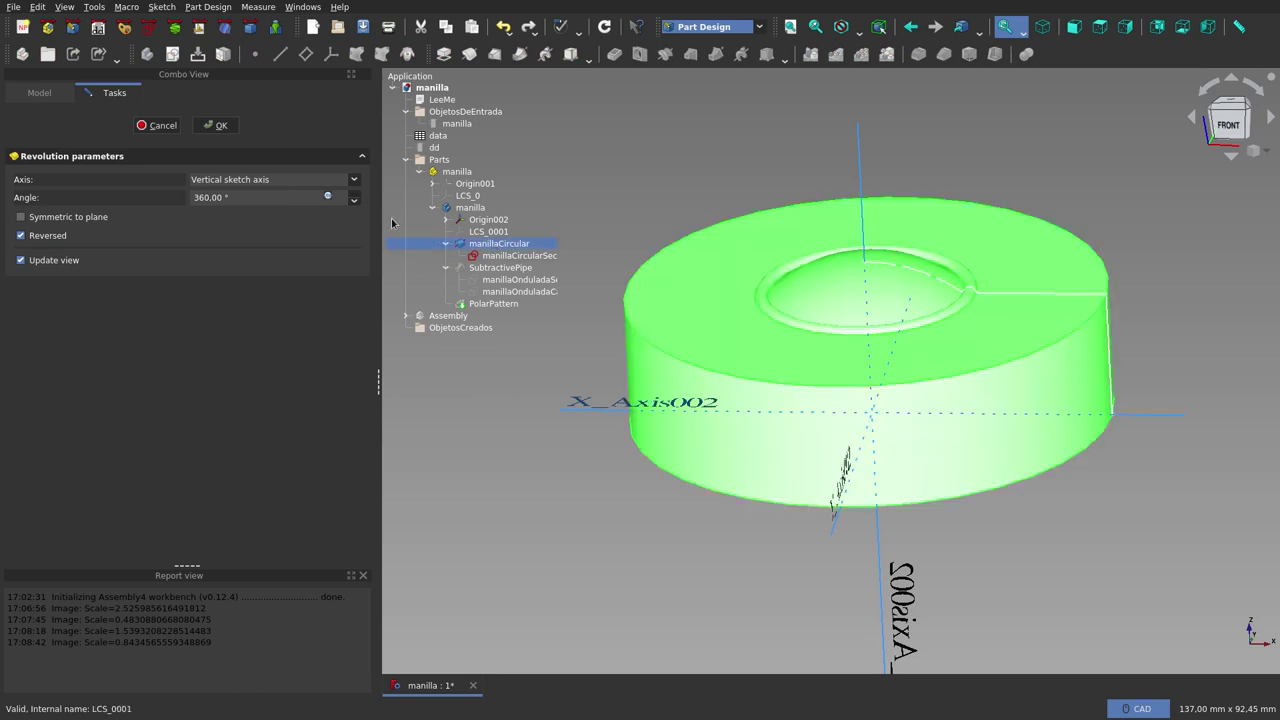
- Cancel the revolution edit and hide the manillaCircular disc, leaving its profile outline
{"action": "key", "text": "Escape"}
{"action": "left_click", "coordinate": [511, 246]}
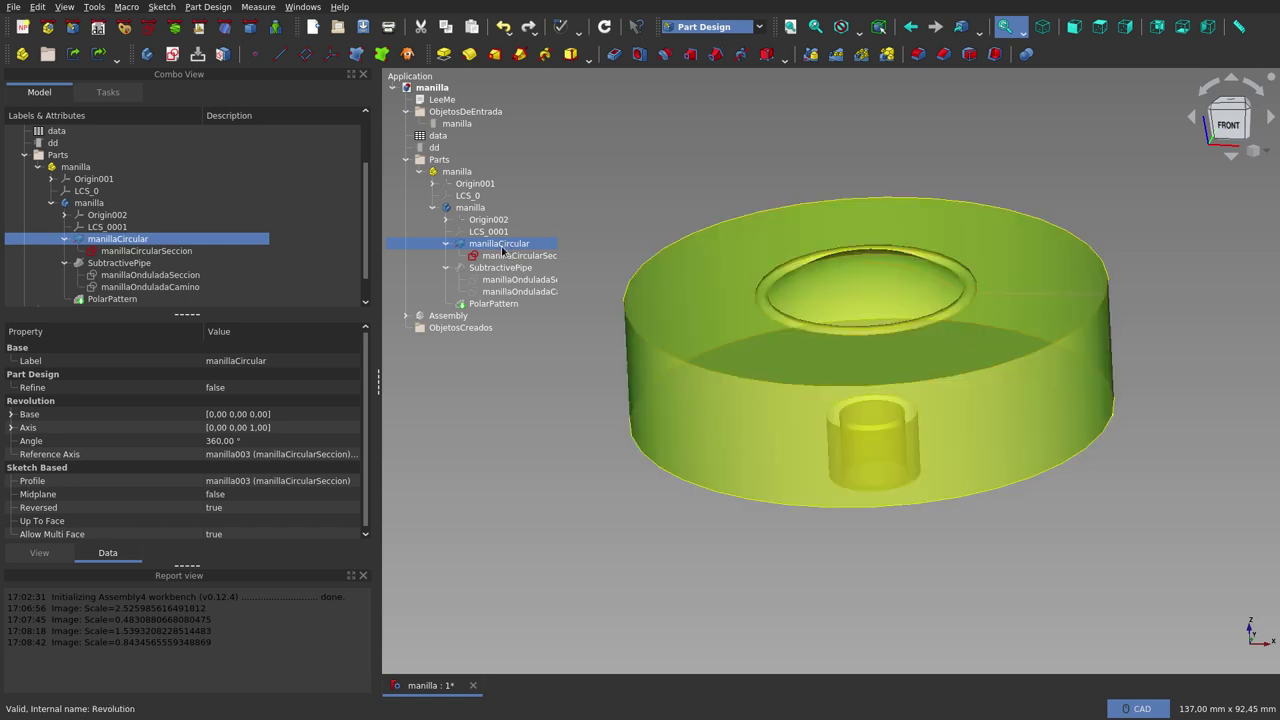
{"action": "key", "text": "space"}
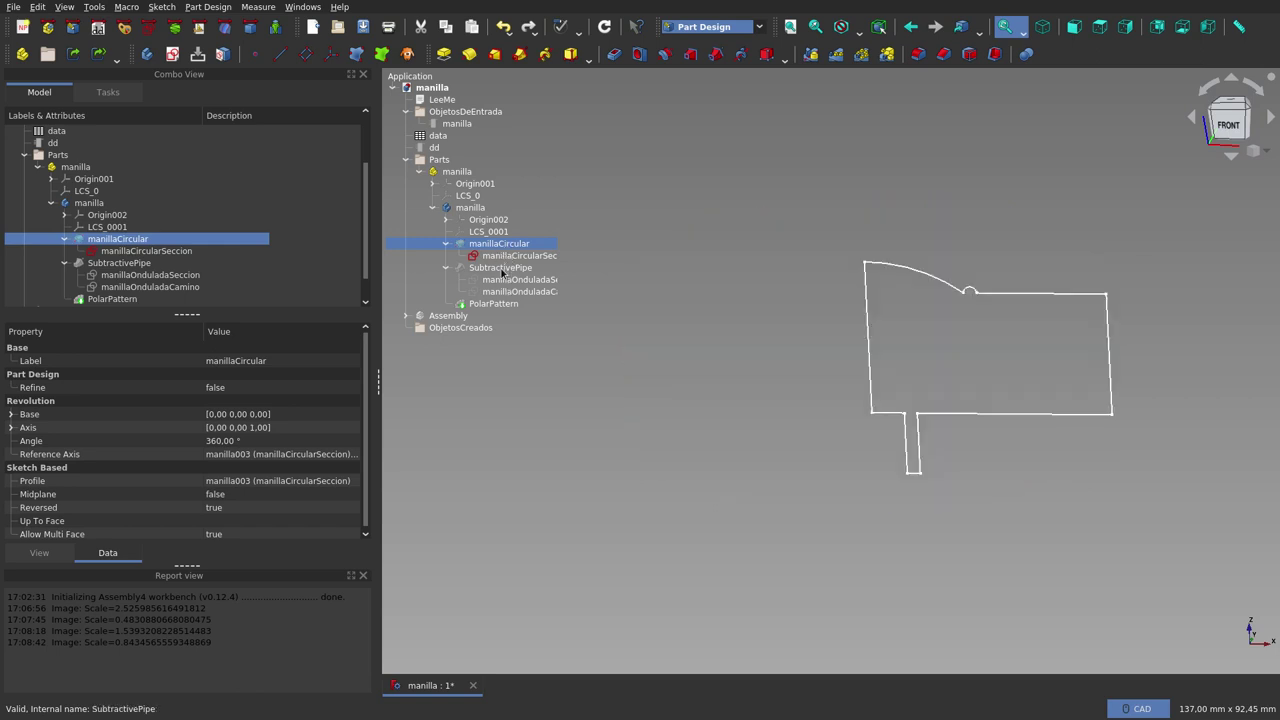
{"action": "left_click", "coordinate": [500, 268]}
{"action": "key", "text": "space"}
{"action": "key", "text": "space"}
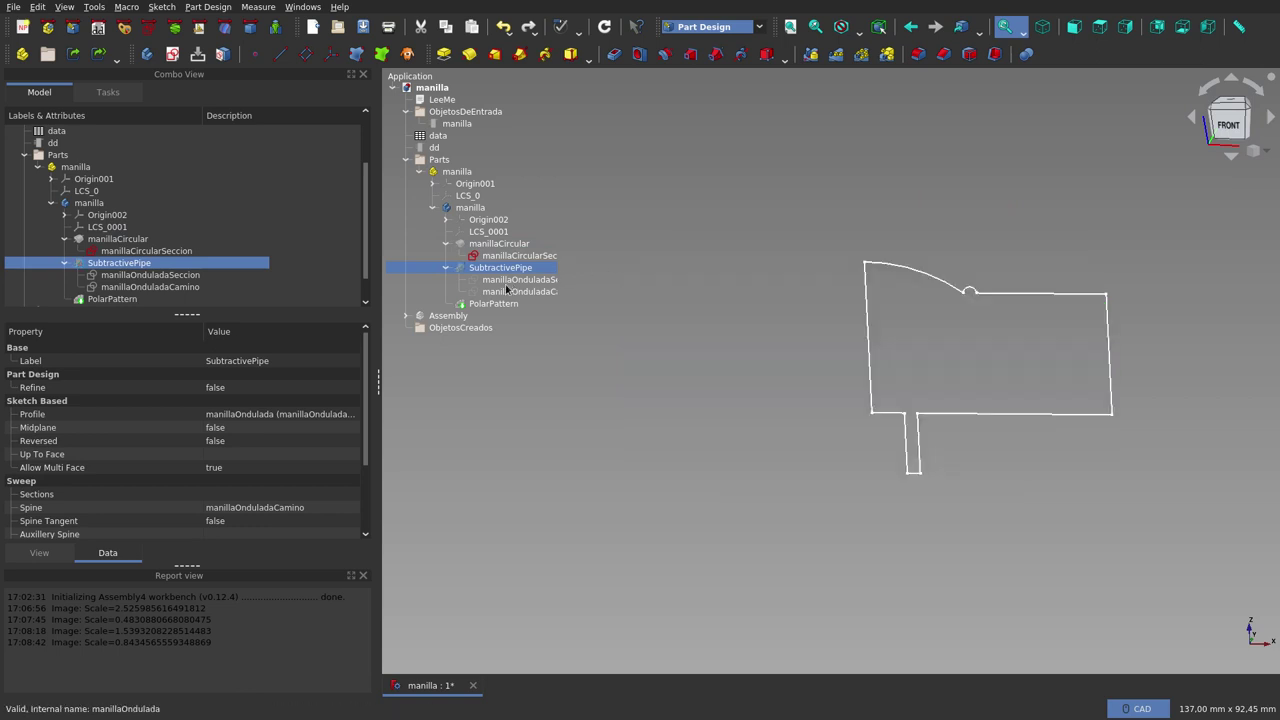
{"action": "key", "text": "space"}
{"action": "key", "text": "0"}
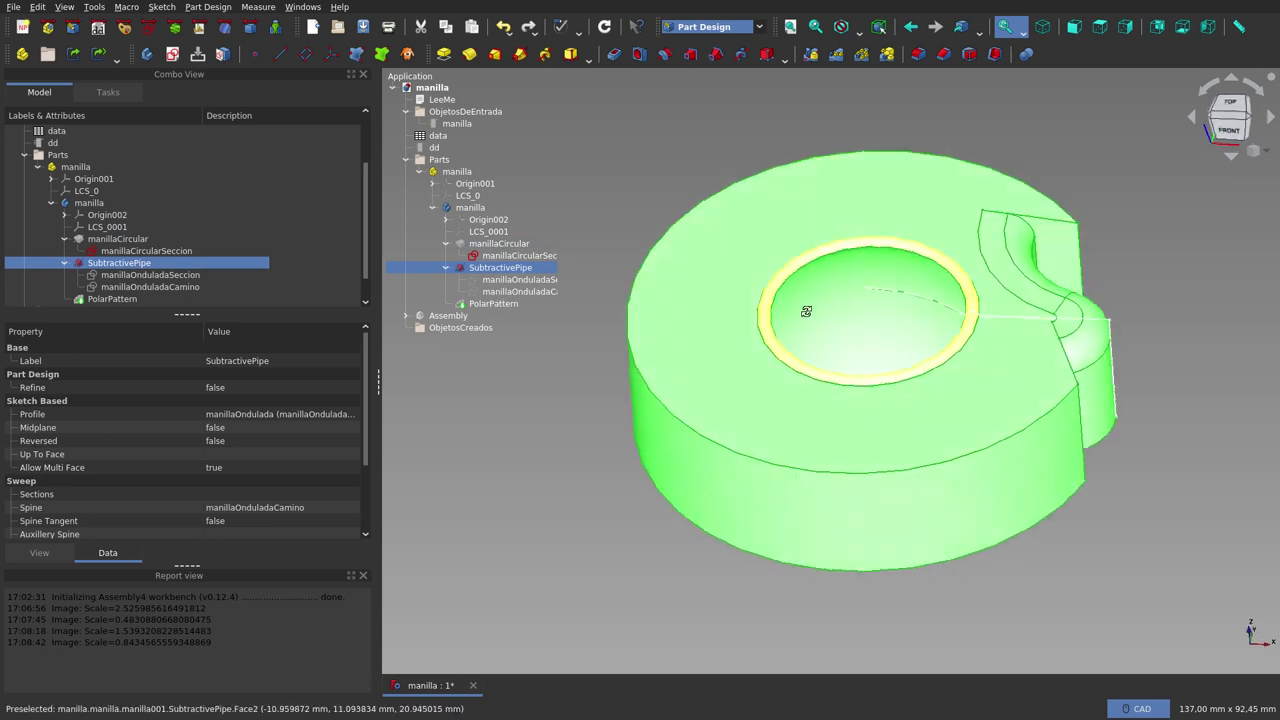
{"action": "key", "text": "2"}
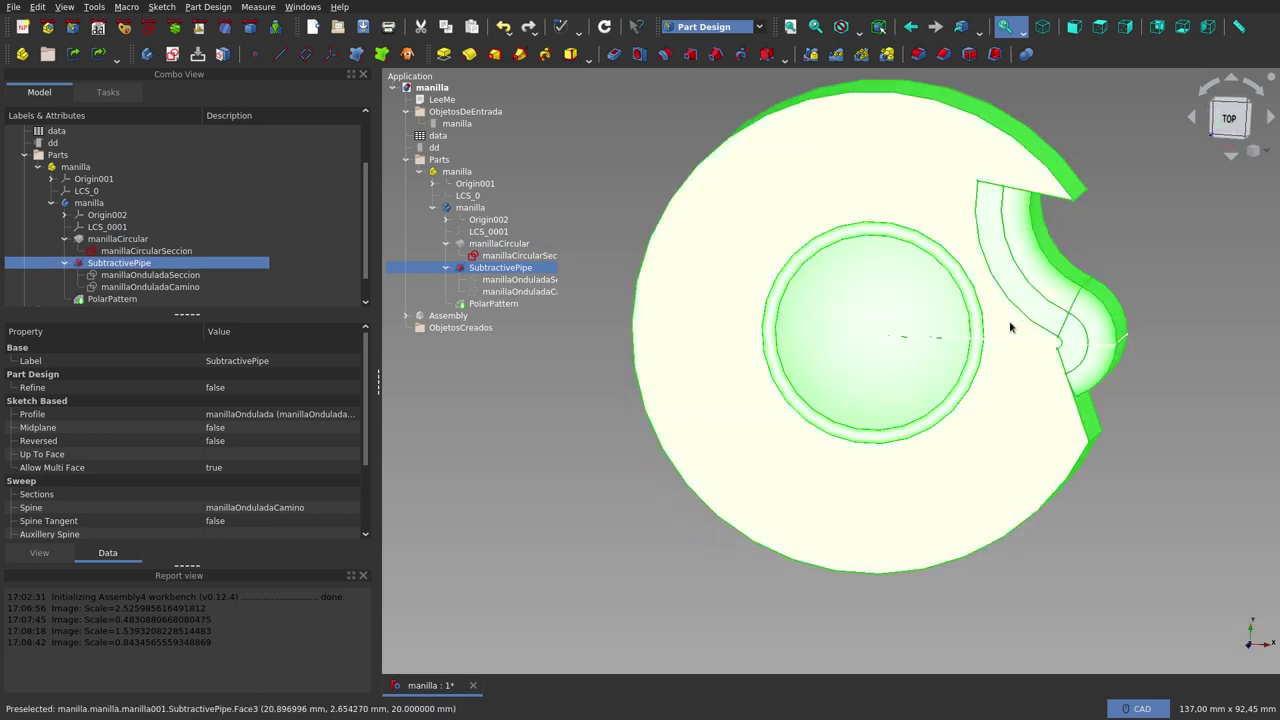
{"action": "left_click", "coordinate": [491, 304]}
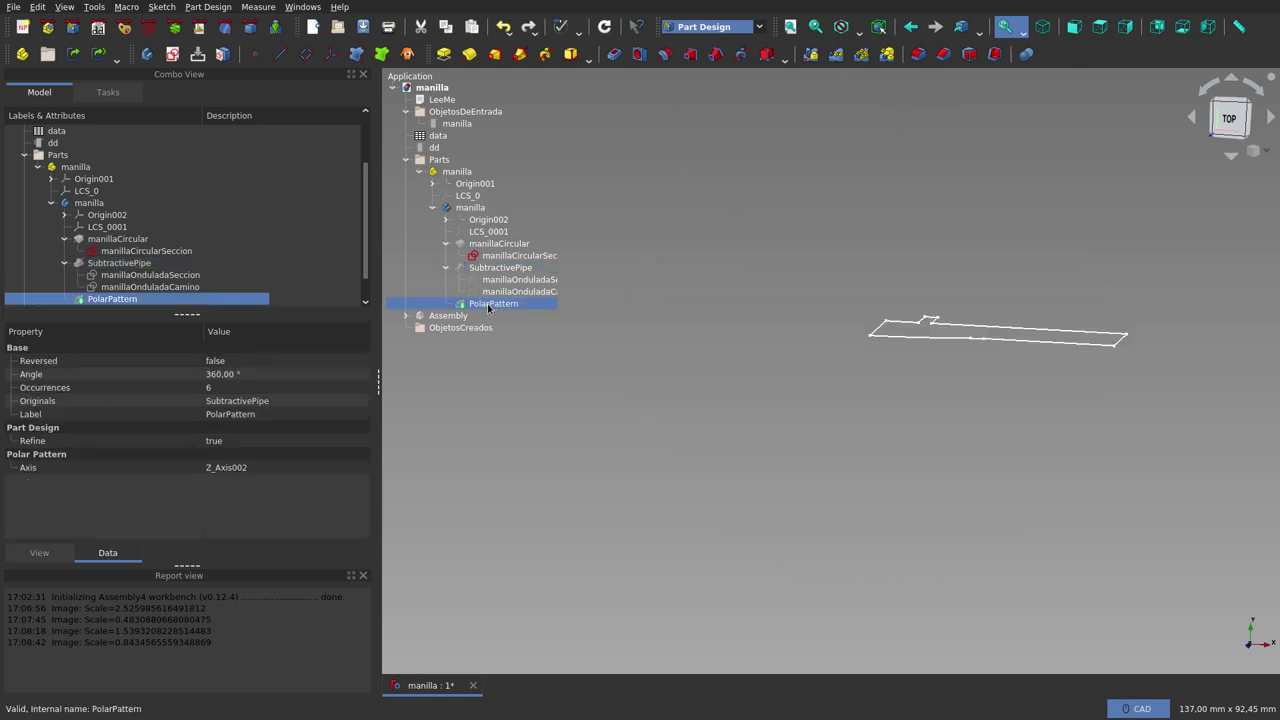
{"action": "left_click", "coordinate": [497, 268]}
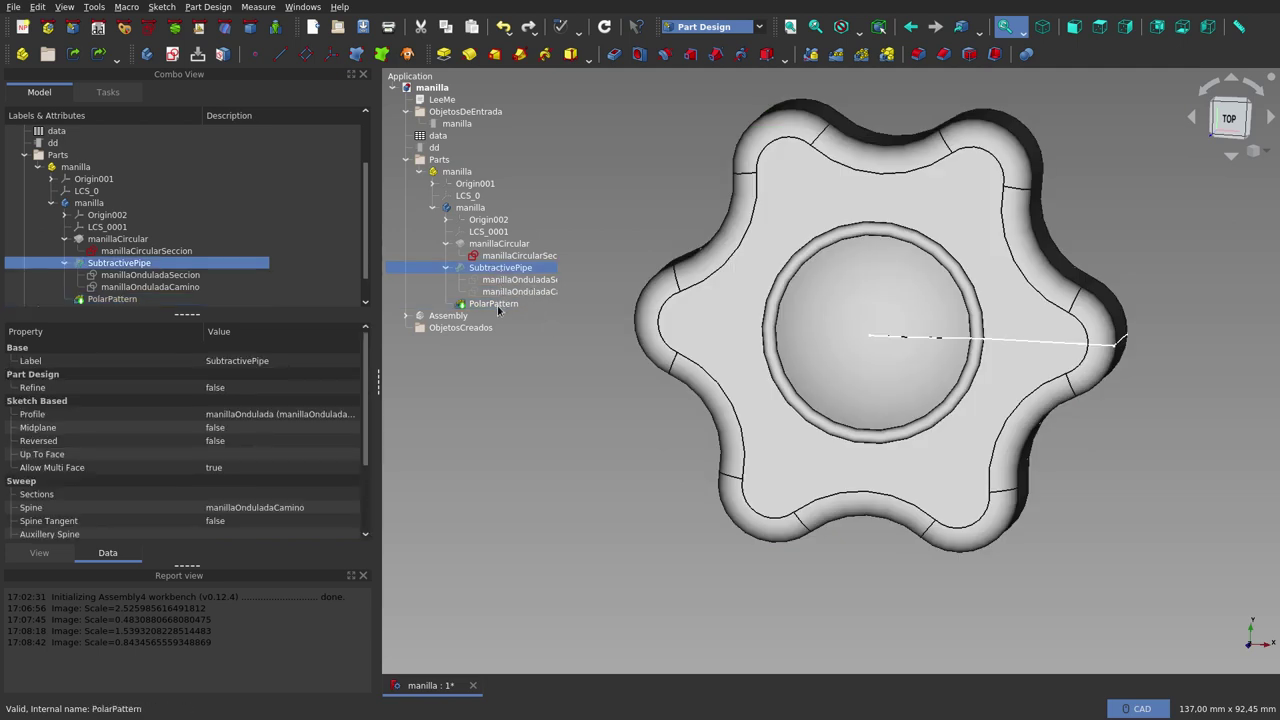
{"action": "left_click", "coordinate": [497, 304]}
- Show manillaCircular in isometric view and pick the circular and wavy section sketches
{"action": "left_click", "coordinate": [497, 244]}
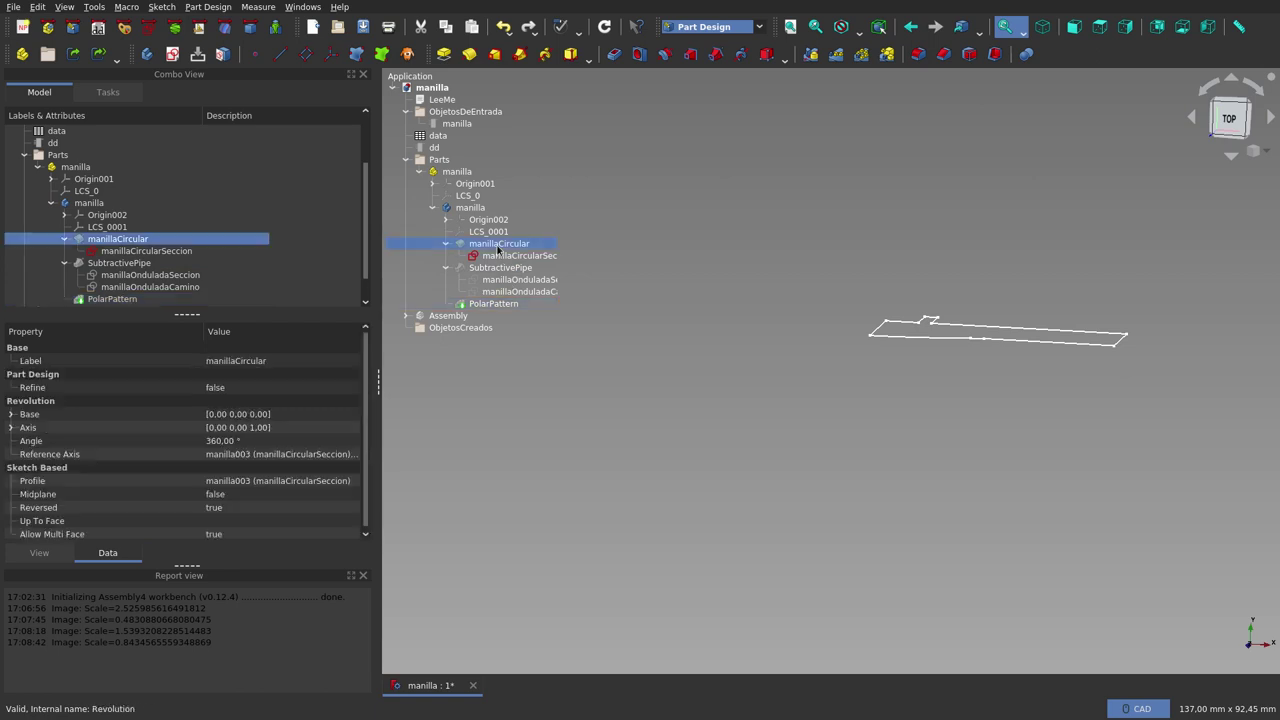
{"action": "key", "text": "space"}
{"action": "key", "text": "0"}
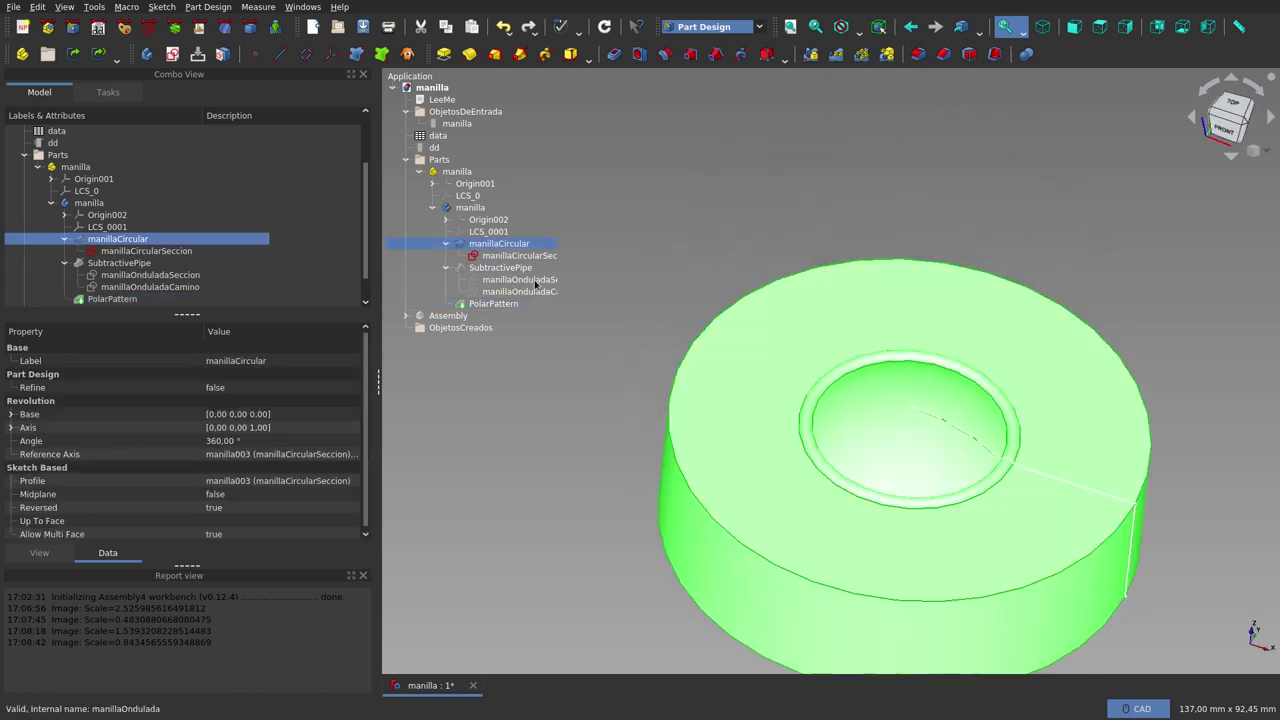
{"action": "left_click", "coordinate": [520, 256]}
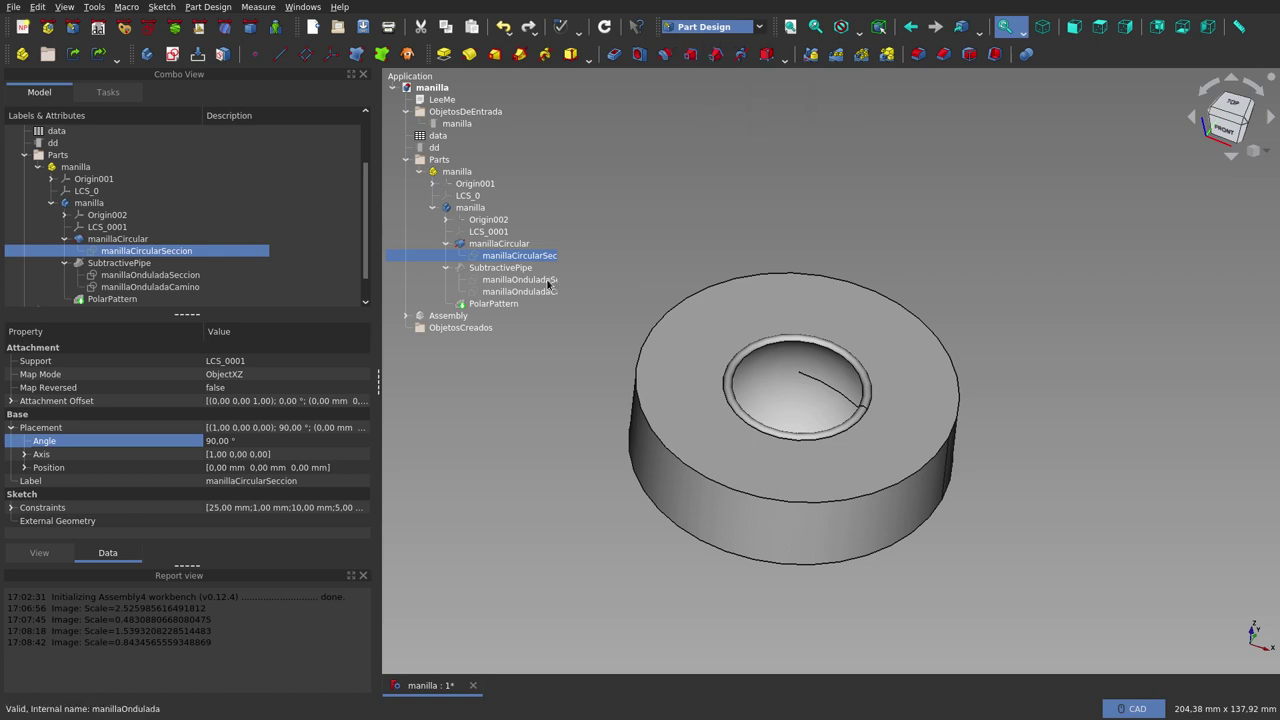
{"action": "left_click", "coordinate": [547, 282]}
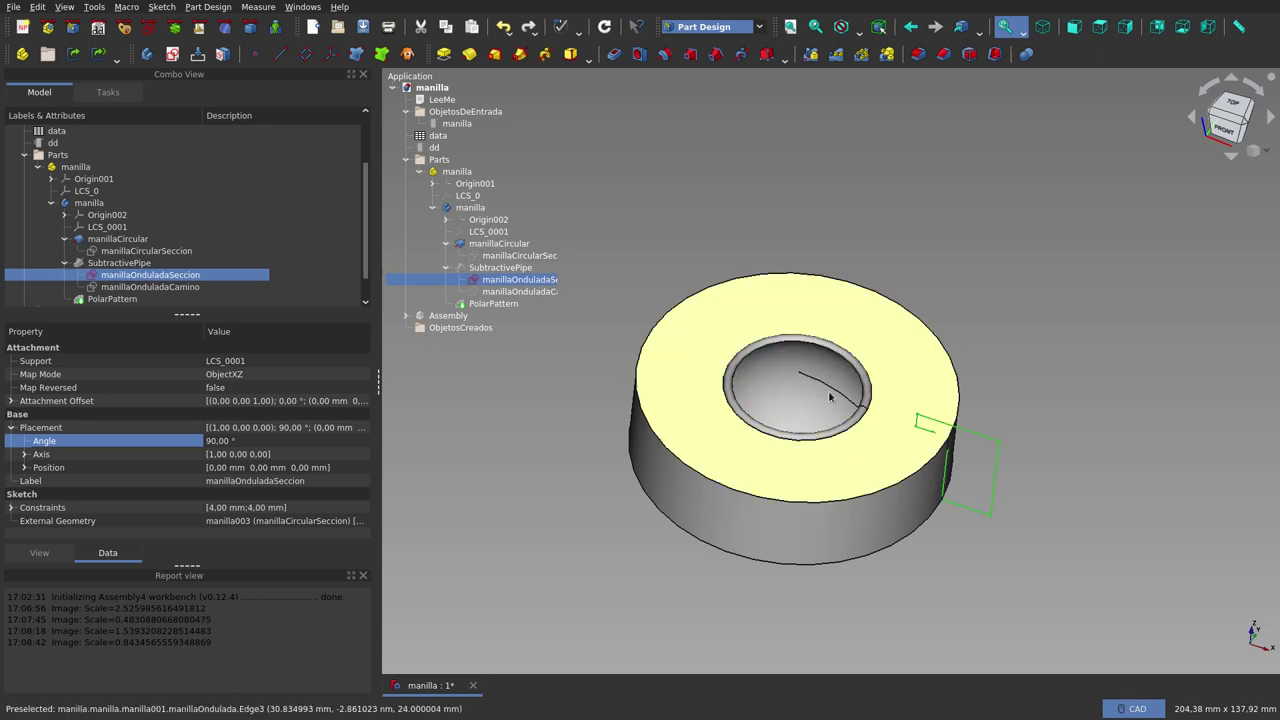
- Hide the disc and orbit around the manillaOnduladaCamino path and section sketches
{"action": "left_click", "coordinate": [499, 243]}
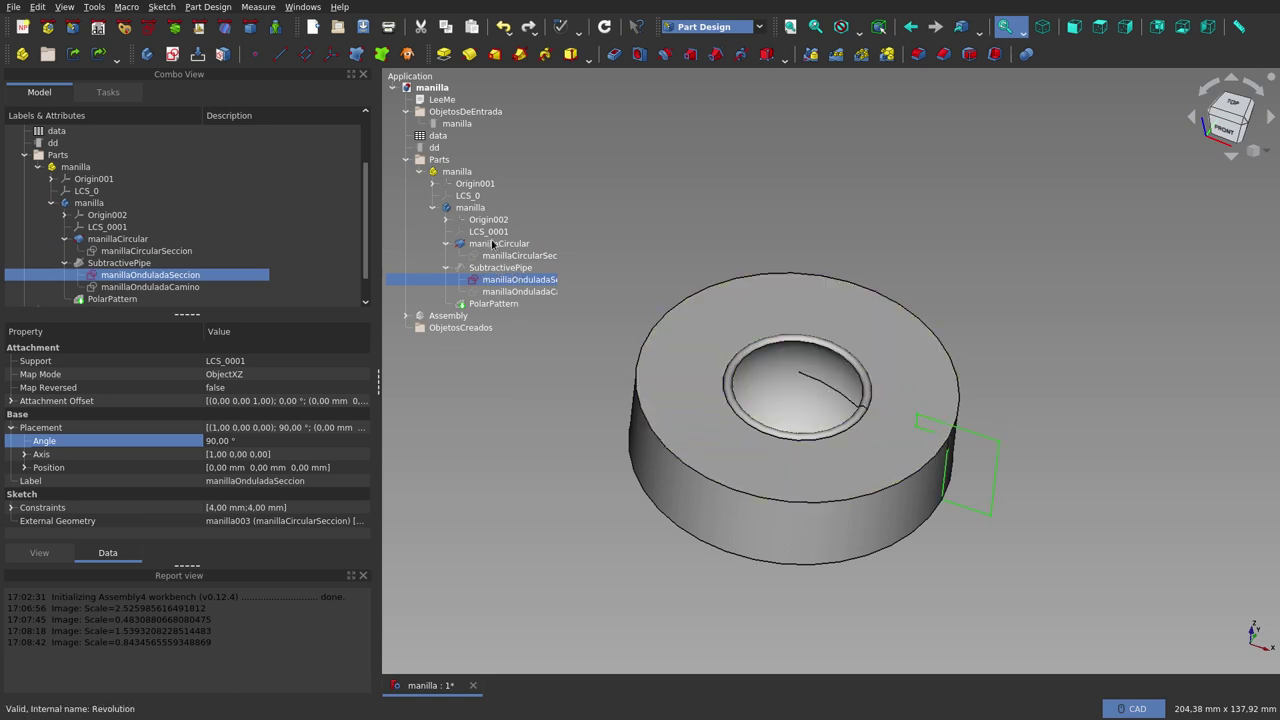
{"action": "key", "text": "space"}
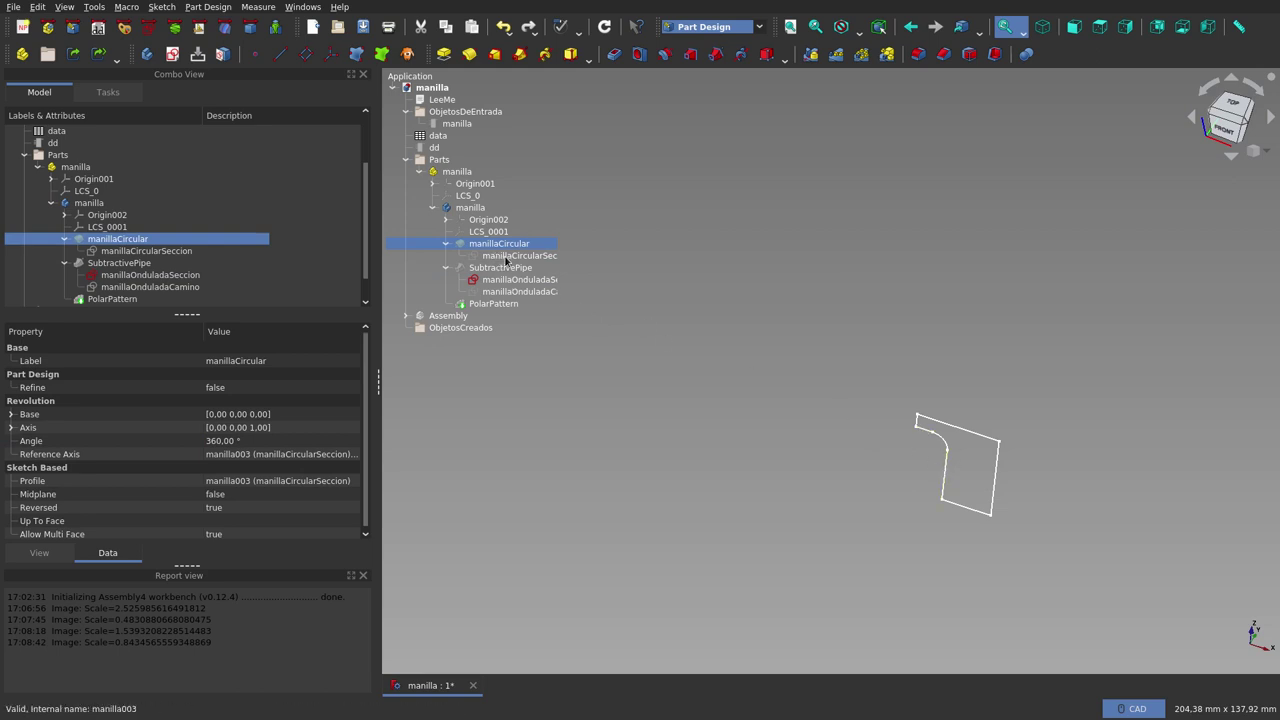
{"action": "left_click", "coordinate": [508, 292]}
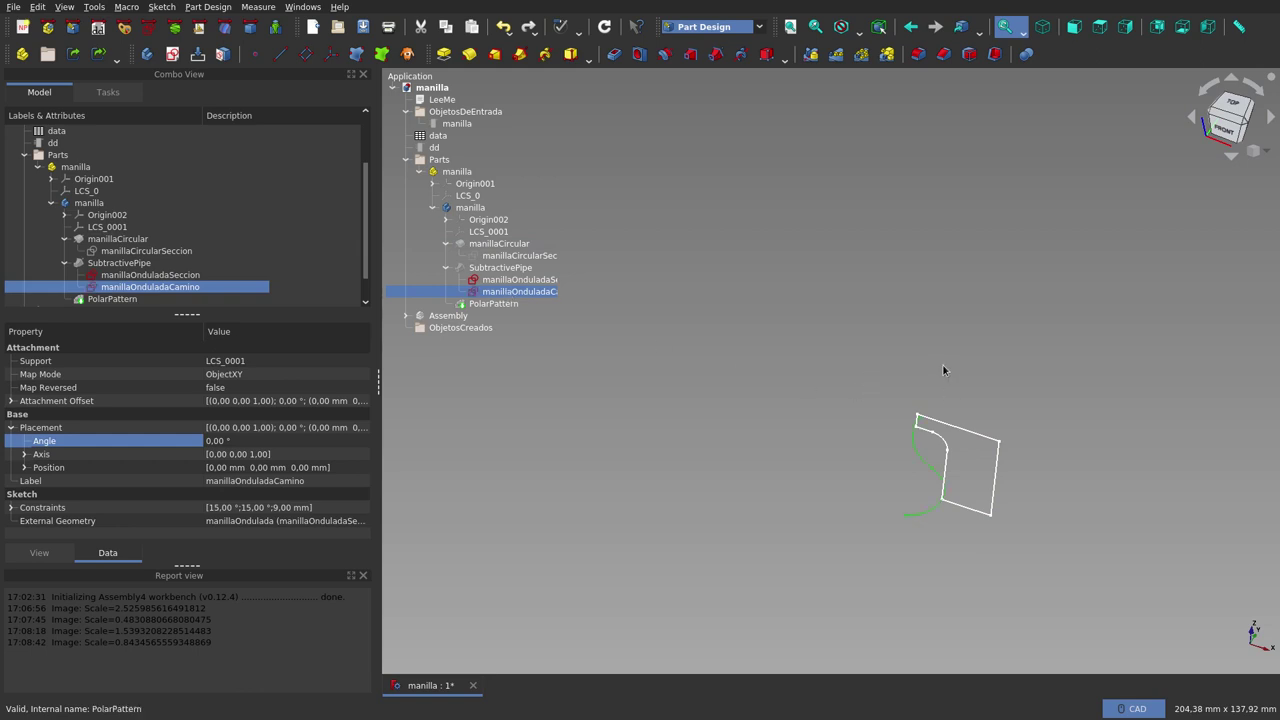
{"action": "mouse_move", "coordinate": [943, 370]}
{"action": "middle_mouse_down"}
{"action": "mouse_move", "coordinate": [877, 423]}
{"action": "mouse_move", "coordinate": [925, 438]}
{"action": "middle_mouse_up"}
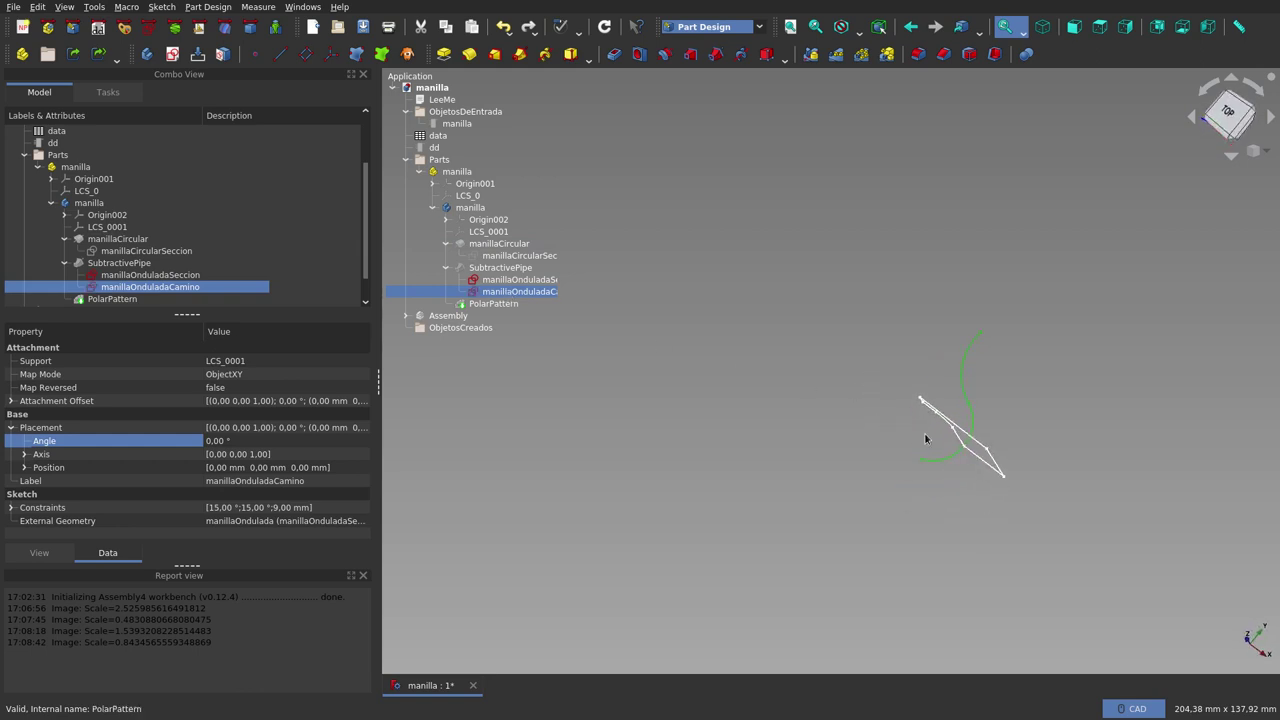
{"action": "left_click", "coordinate": [482, 243]}
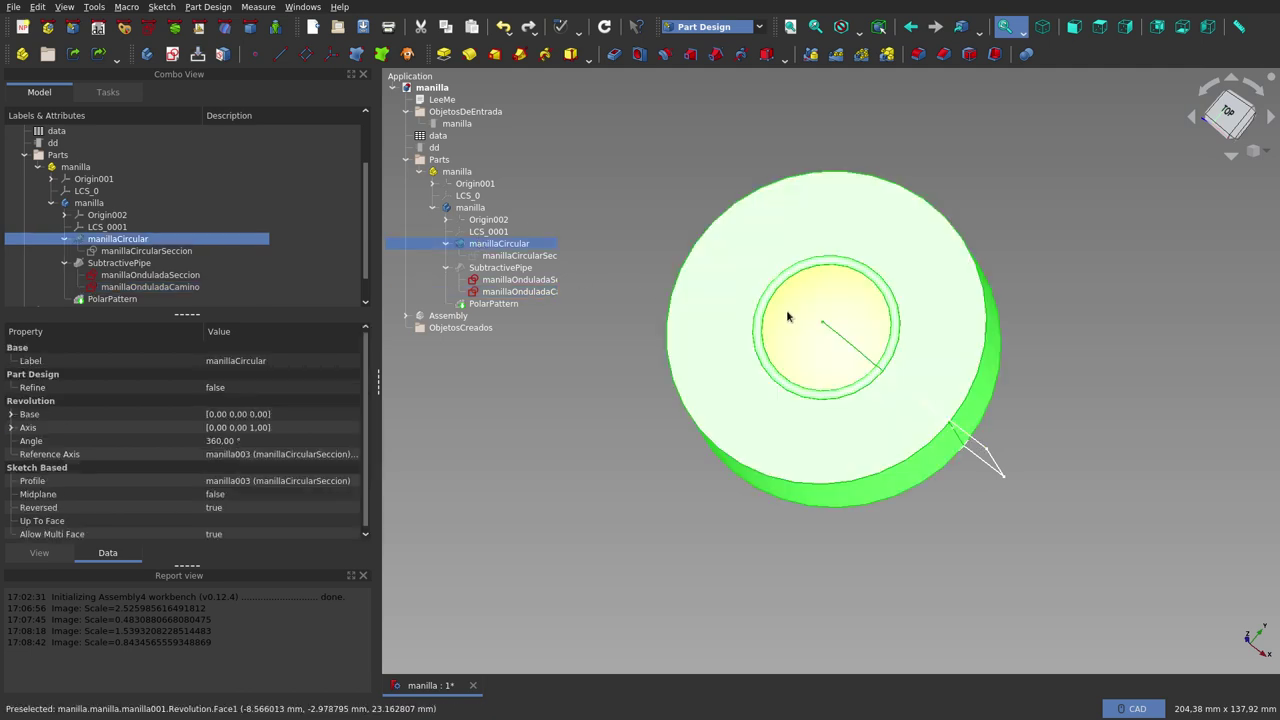
{"action": "mouse_move", "coordinate": [800, 434]}
{"action": "middle_mouse_down"}
{"action": "mouse_move", "coordinate": [774, 437]}
{"action": "mouse_move", "coordinate": [892, 437]}
{"action": "mouse_move", "coordinate": [806, 437]}
{"action": "mouse_move", "coordinate": [894, 417]}
{"action": "mouse_move", "coordinate": [937, 349]}
{"action": "mouse_move", "coordinate": [931, 301]}
{"action": "mouse_move", "coordinate": [977, 523]}
{"action": "mouse_move", "coordinate": [1060, 529]}
{"action": "mouse_move", "coordinate": [946, 524]}
{"action": "middle_mouse_up"}
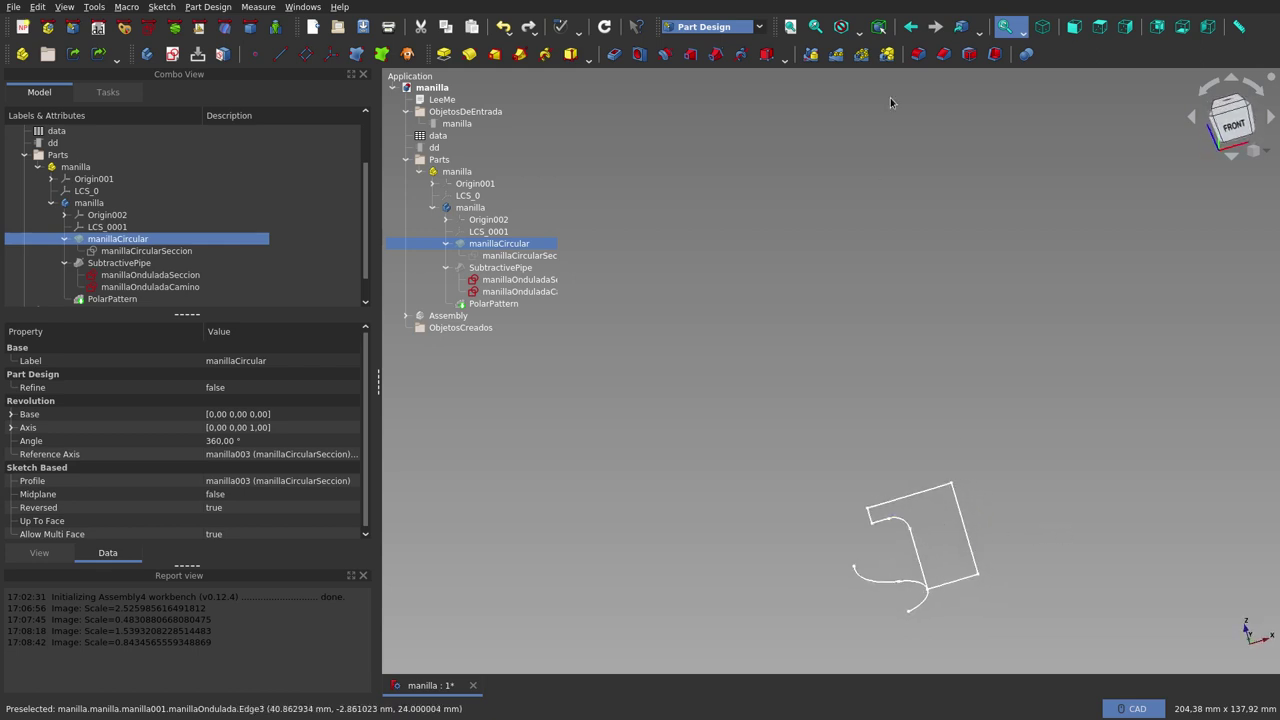
- View the sketches from the front, zoom in, then tilt to a straight top view
{"action": "left_click", "coordinate": [1073, 26]}
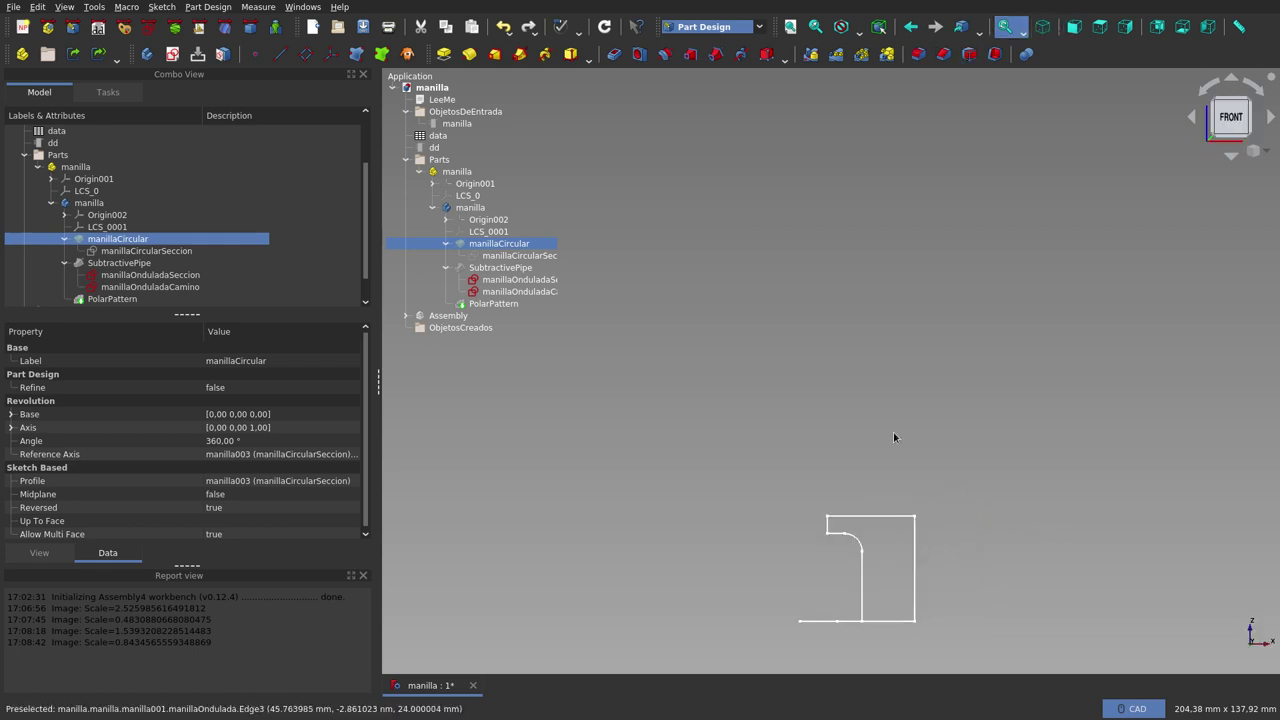
{"action": "scroll", "coordinate": [905, 470], "scroll_direction": "down", "scroll_amount": 2}
{"action": "scroll", "coordinate": [885, 470], "scroll_direction": "up", "scroll_amount": 2}
{"action": "scroll", "coordinate": [860, 420], "scroll_direction": "up", "scroll_amount": 2}
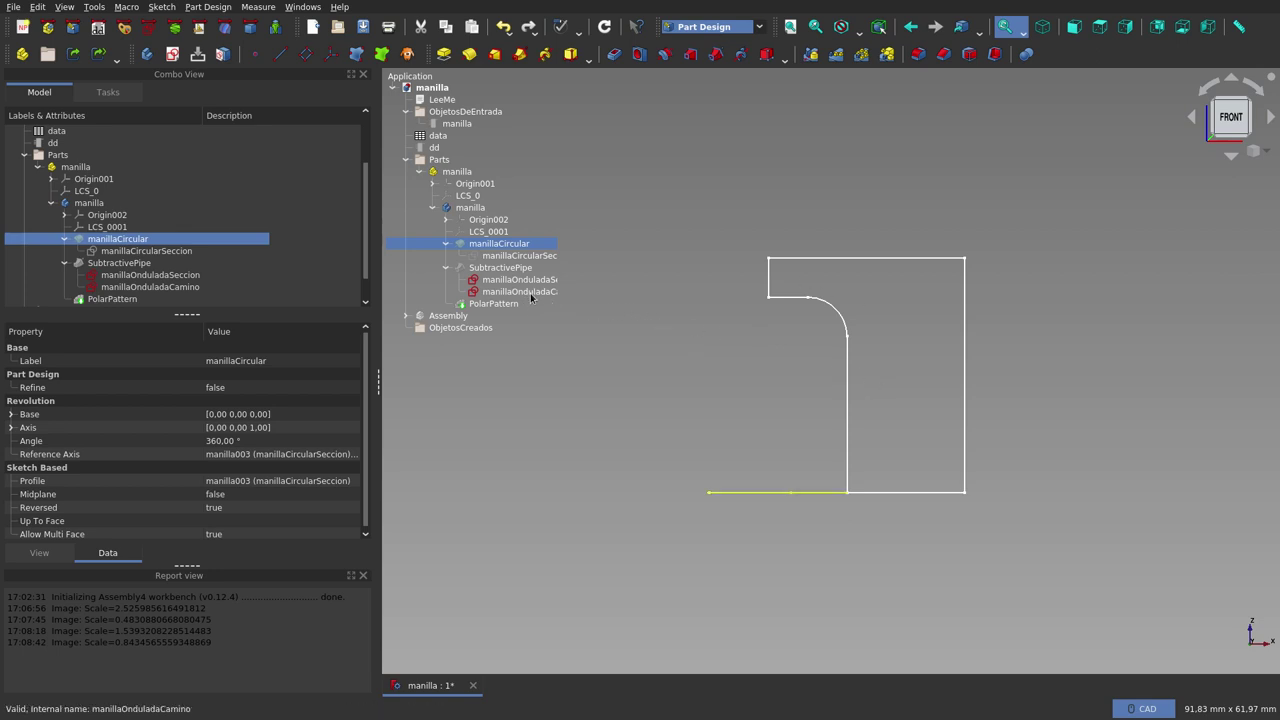
{"action": "mouse_move", "coordinate": [706, 300]}
{"action": "middle_mouse_down"}
{"action": "mouse_move", "coordinate": [732, 426]}
{"action": "mouse_move", "coordinate": [680, 449]}
{"action": "mouse_move", "coordinate": [794, 460]}
{"action": "middle_mouse_up"}
{"action": "left_click", "coordinate": [1092, 32]}
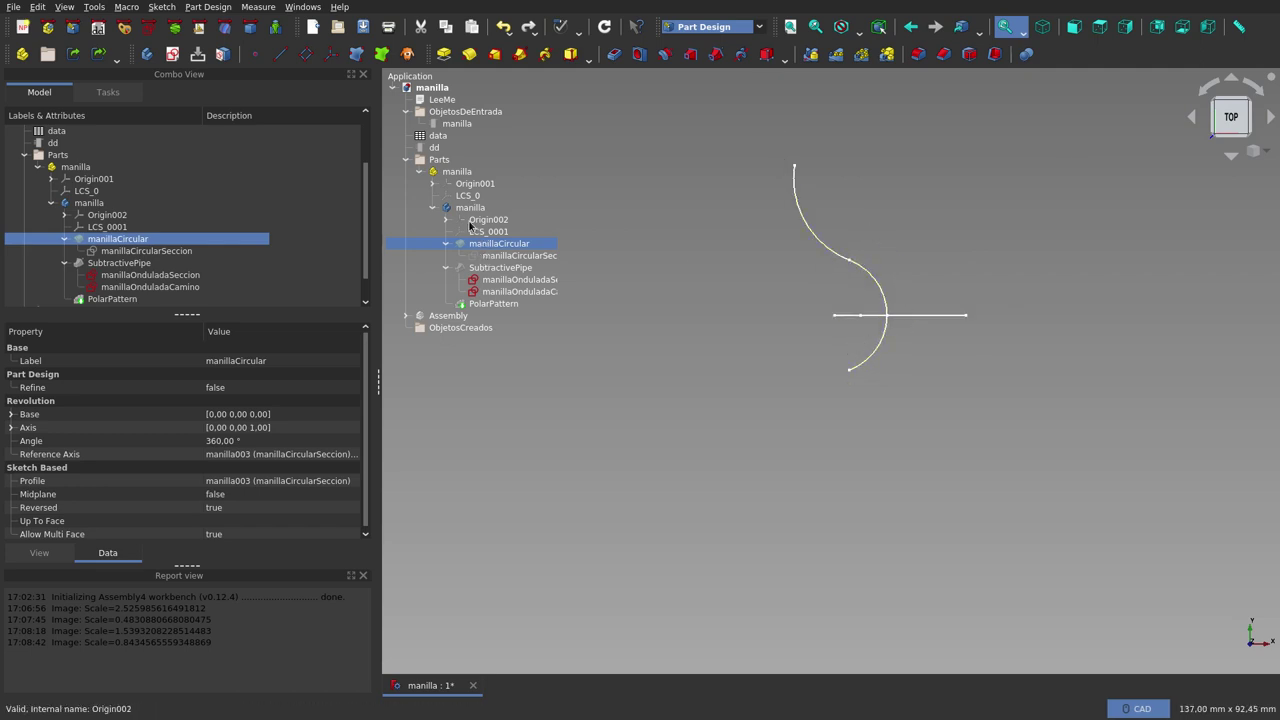
{"action": "left_click", "coordinate": [494, 303]}
{"action": "key", "text": "space"}
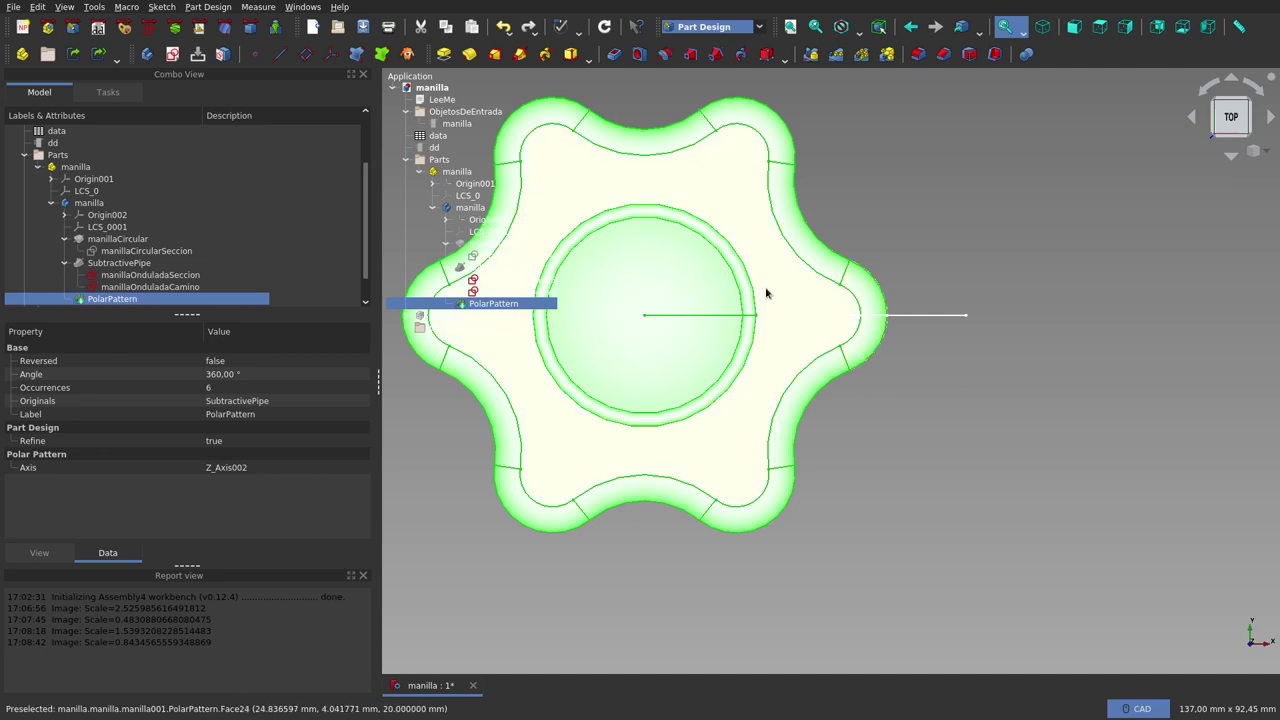
{"action": "key", "text": "space"}
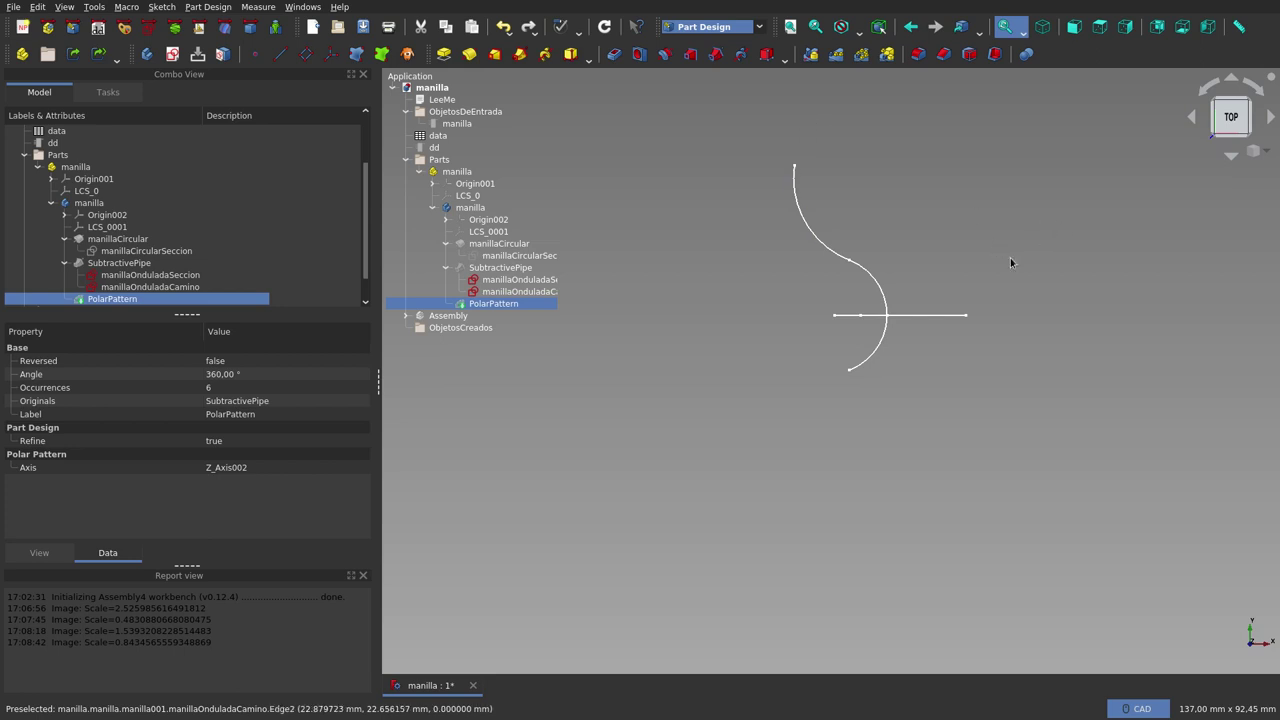
{"action": "scroll", "coordinate": [1043, 279], "scroll_direction": "down", "scroll_amount": 2}
{"action": "scroll", "coordinate": [937, 200], "scroll_direction": "up", "scroll_amount": 2}
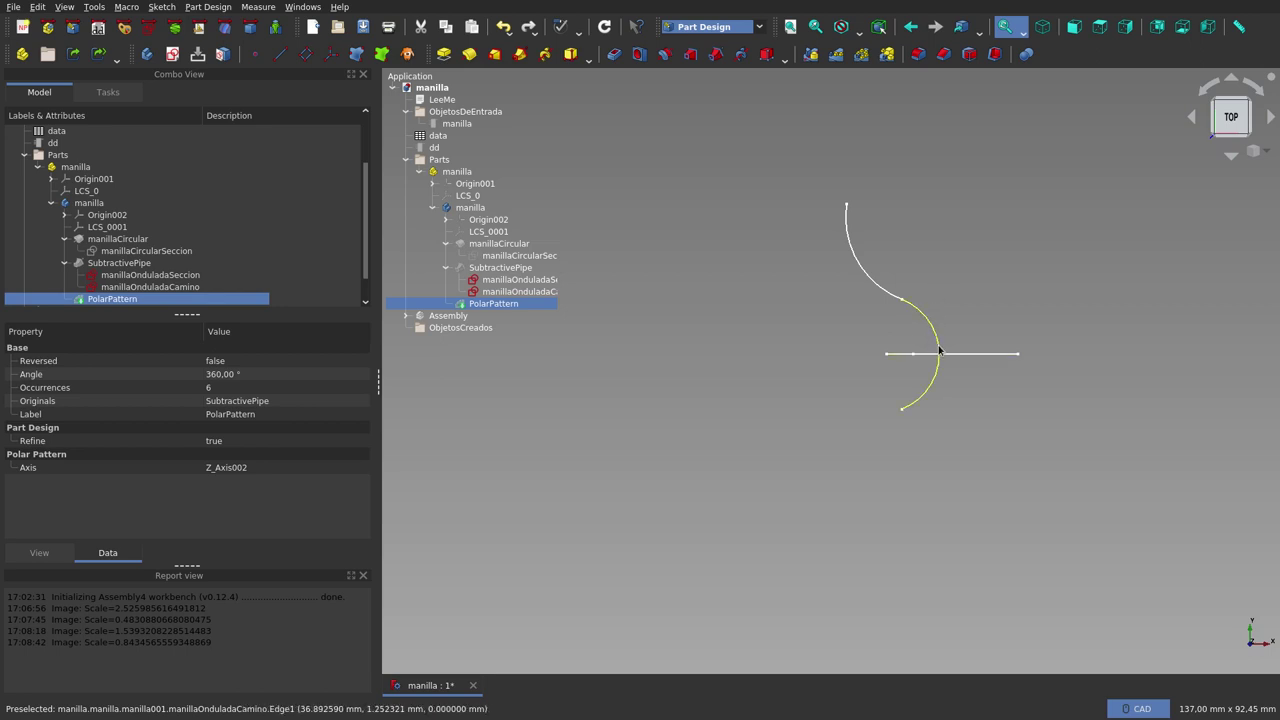
- Compare the manillaCircular disc with the SubtractivePipe single-groove cut result
{"action": "left_click", "coordinate": [497, 268]}
{"action": "left_click", "coordinate": [487, 246]}
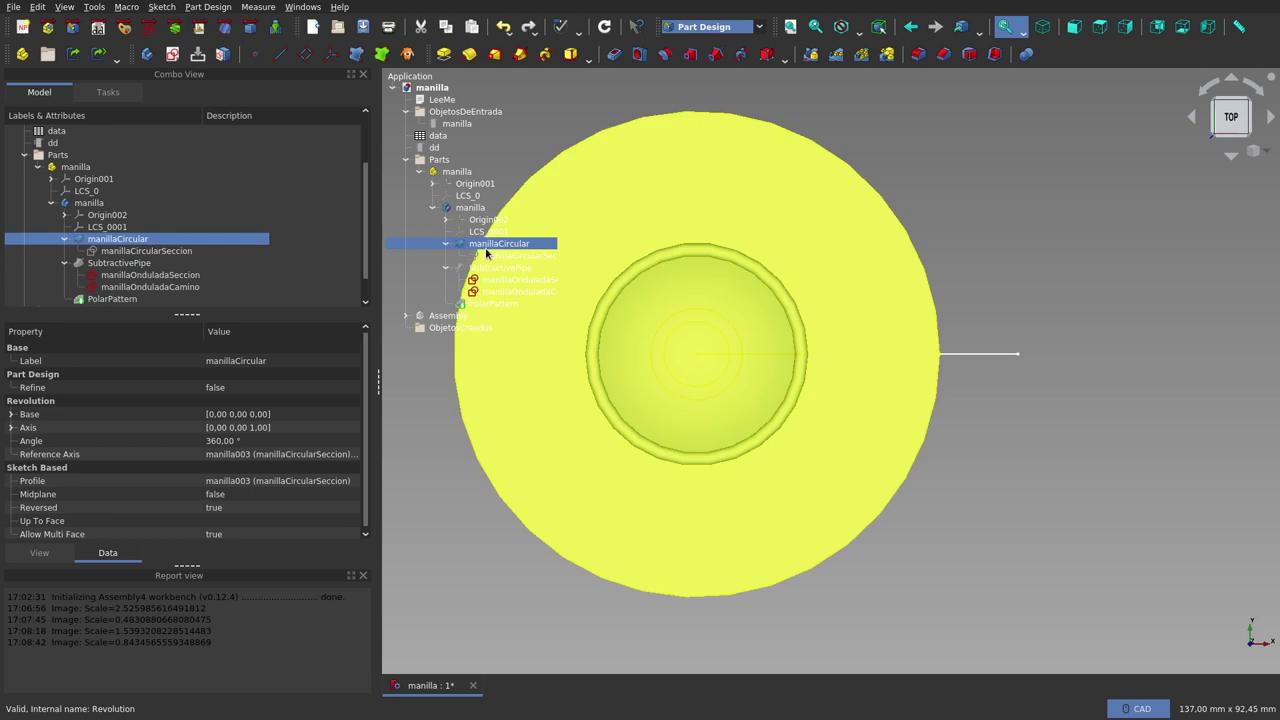
{"action": "left_click", "coordinate": [477, 270]}
{"action": "key", "text": "space"}
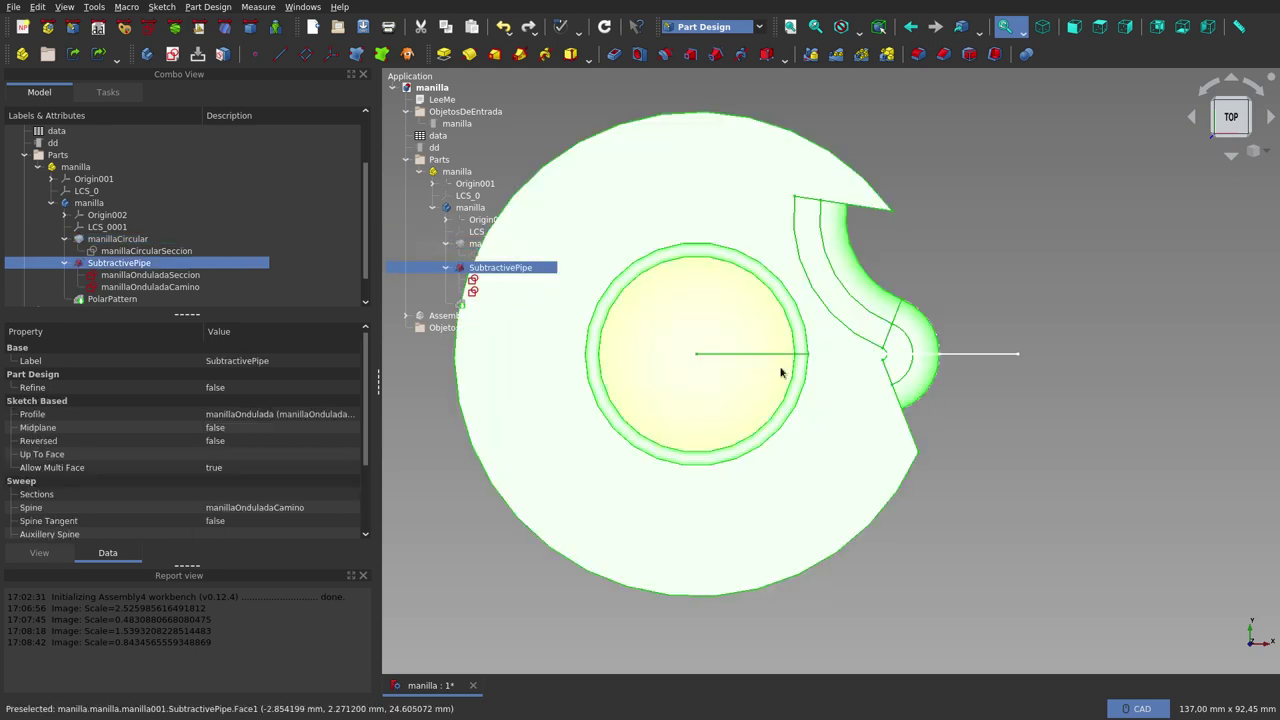
- Orbit the grooved part to inspect its thickness from several angles
{"action": "mouse_move", "coordinate": [953, 378]}
{"action": "middle_mouse_down"}
{"action": "mouse_move", "coordinate": [843, 371]}
{"action": "mouse_move", "coordinate": [942, 362]}
{"action": "mouse_move", "coordinate": [971, 300]}
{"action": "middle_mouse_up"}
{"action": "left_click", "coordinate": [1007, 315]}
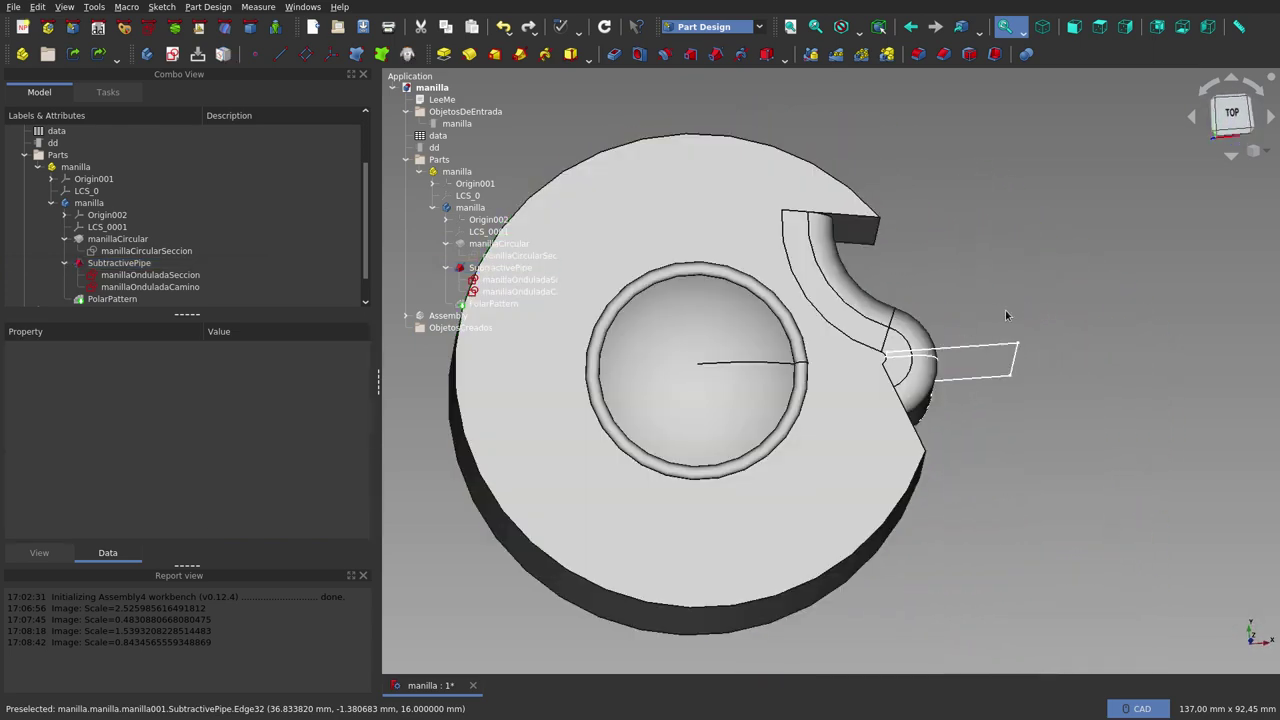
{"action": "scroll", "coordinate": [1005, 312], "scroll_direction": "down", "scroll_amount": 2}
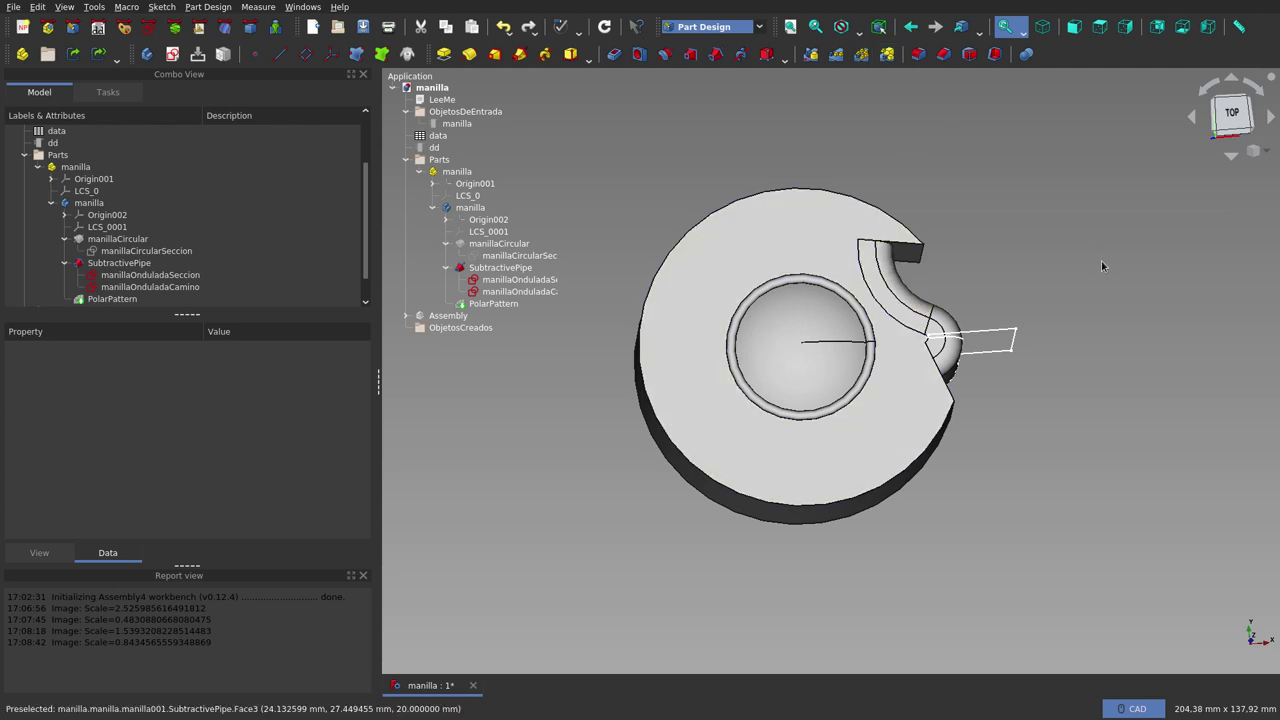
{"action": "middle_click_drag", "start_coordinate": [981, 241], "coordinate": [930, 362]}
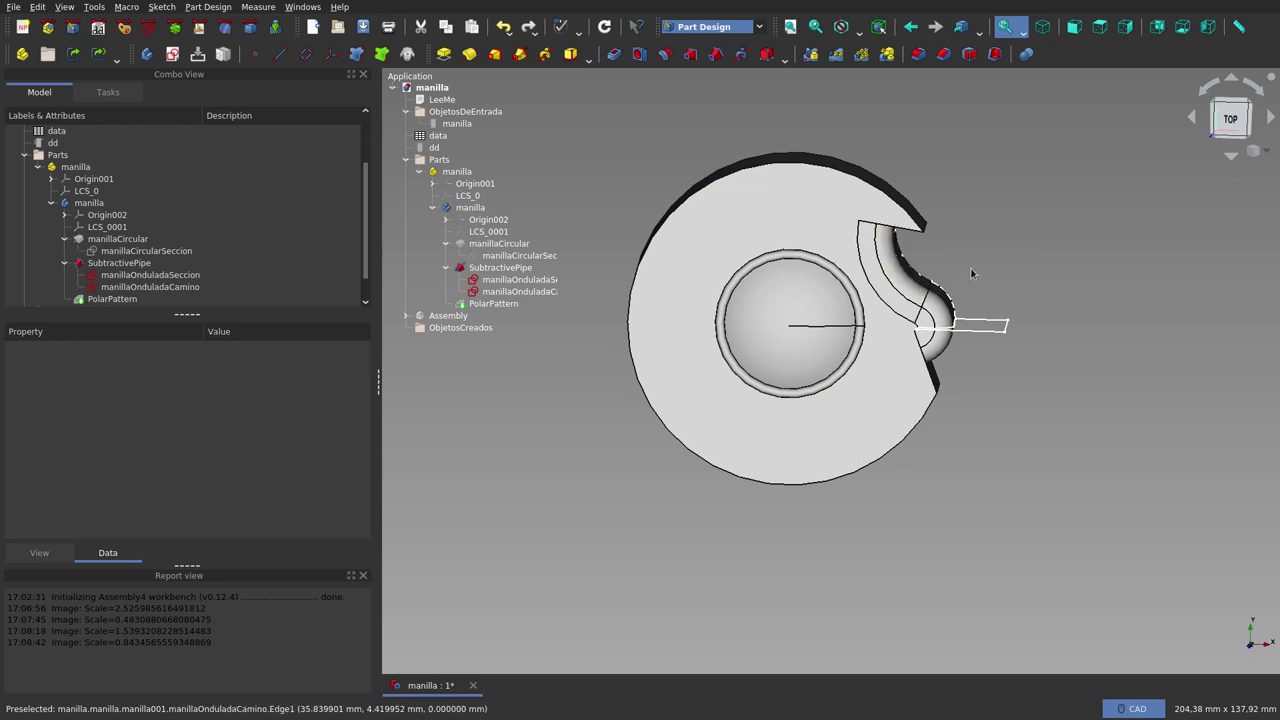
{"action": "mouse_move", "coordinate": [971, 273]}
{"action": "middle_mouse_down"}
{"action": "mouse_move", "coordinate": [1000, 249]}
{"action": "mouse_move", "coordinate": [989, 261]}
{"action": "middle_mouse_up"}
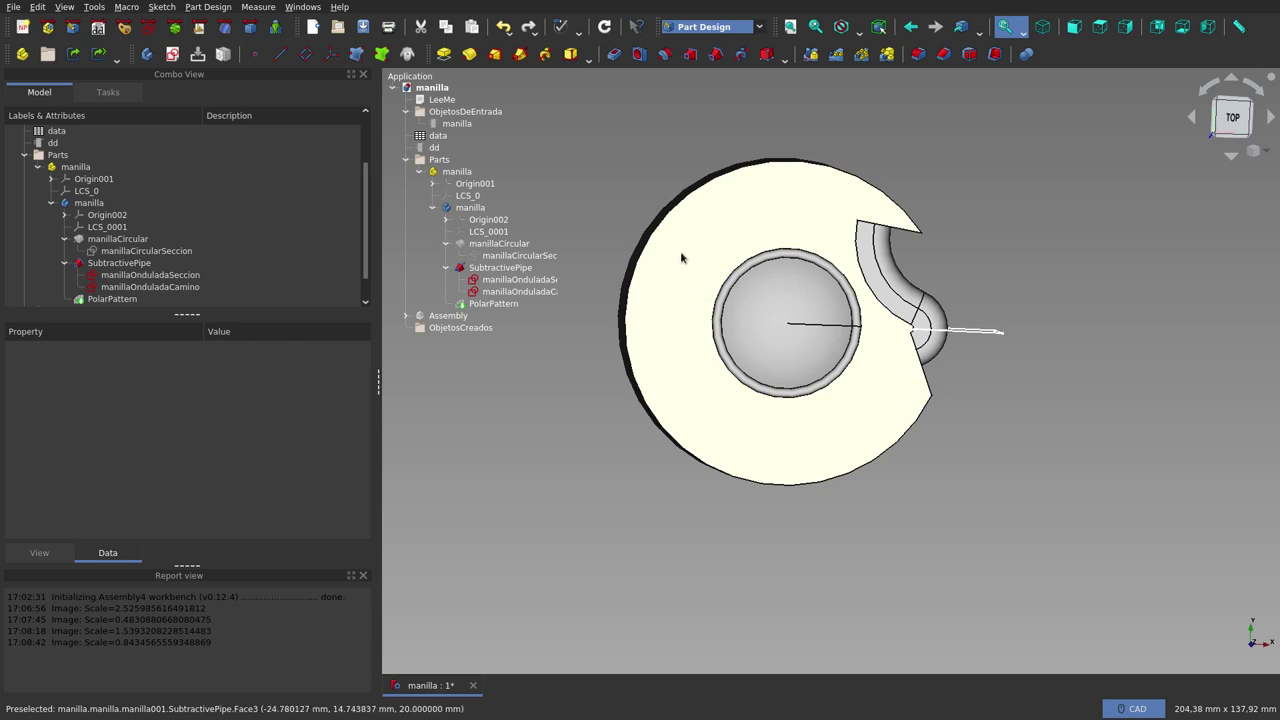
{"action": "left_click", "coordinate": [498, 305]}
- Show the six-lobed PolarPattern knob and select the groove section sketch
{"action": "key", "text": "space"}
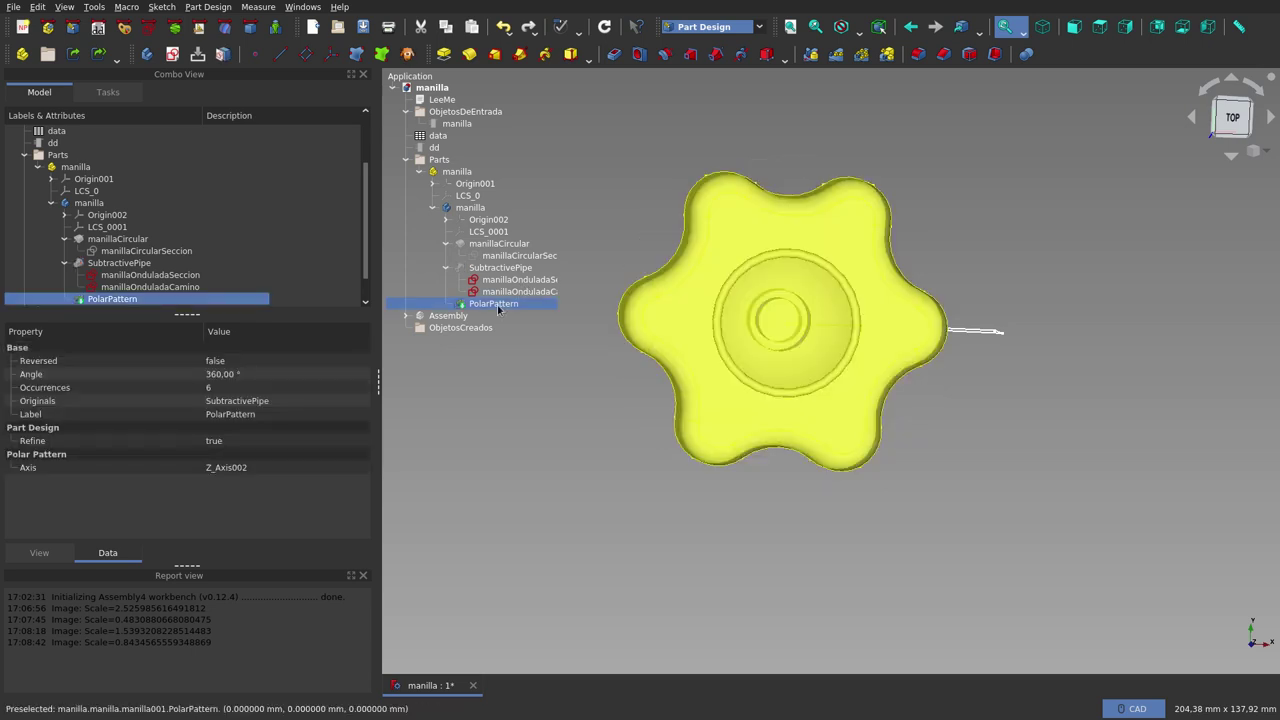
{"action": "left_click", "coordinate": [857, 383]}
{"action": "left_click", "coordinate": [966, 397]}
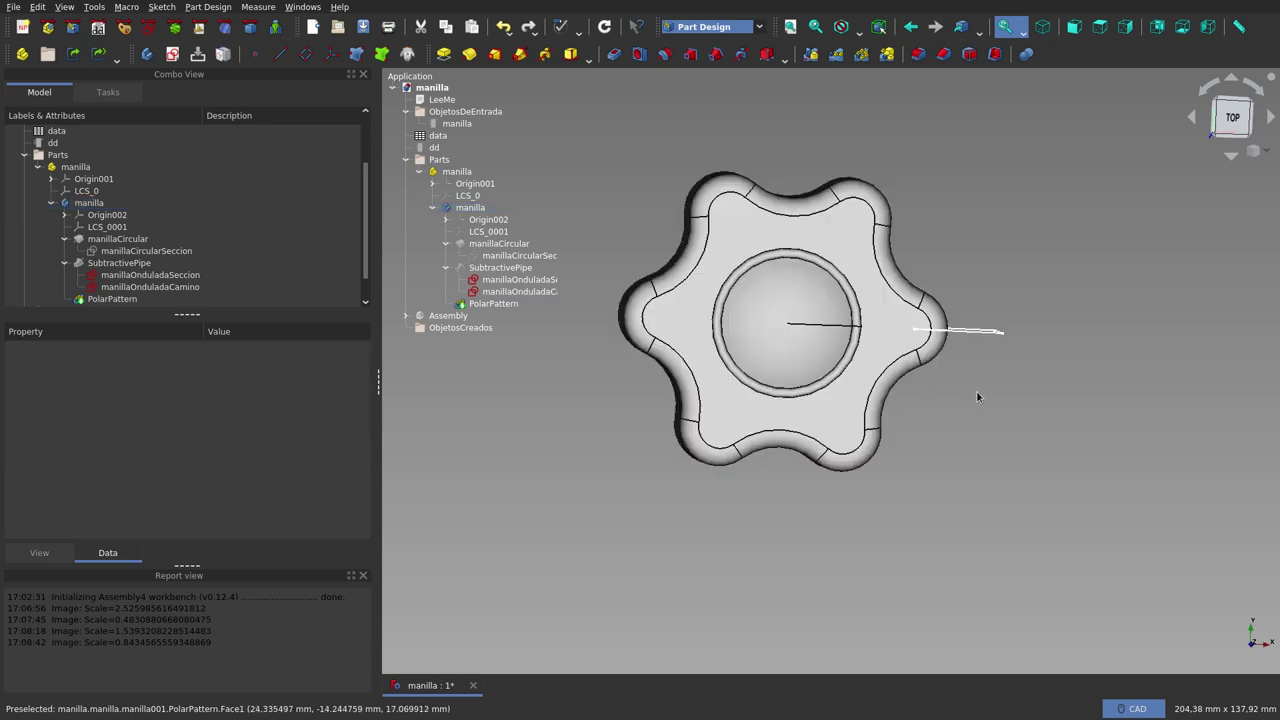
{"action": "left_click", "coordinate": [496, 284]}
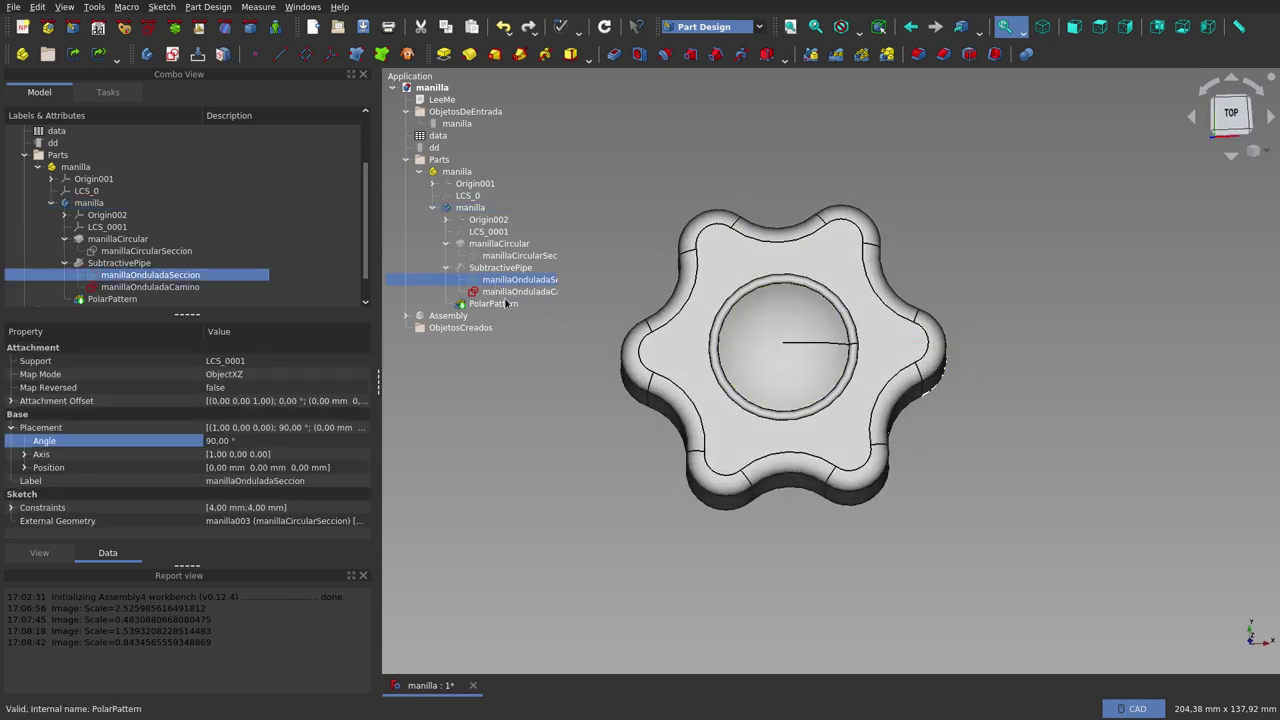
{"action": "left_click", "coordinate": [493, 303]}
- Inspect the groove path sketch tilted, then show dd's parameters (20 mm height, 25 mm top radius)
{"action": "left_click", "coordinate": [519, 291]}
{"action": "scroll", "coordinate": [785, 353], "scroll_direction": "down", "scroll_amount": 2}
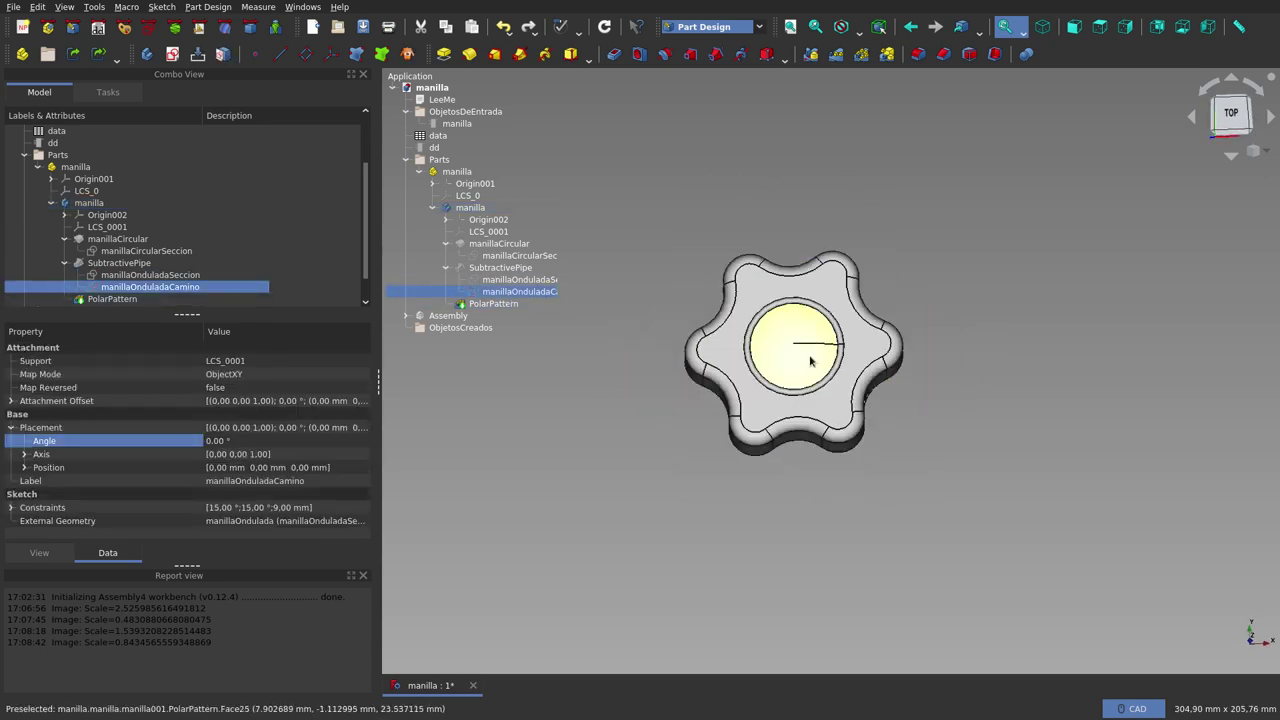
{"action": "mouse_move", "coordinate": [811, 360]}
{"action": "middle_mouse_down"}
{"action": "mouse_move", "coordinate": [822, 357]}
{"action": "mouse_move", "coordinate": [812, 345]}
{"action": "middle_mouse_up"}
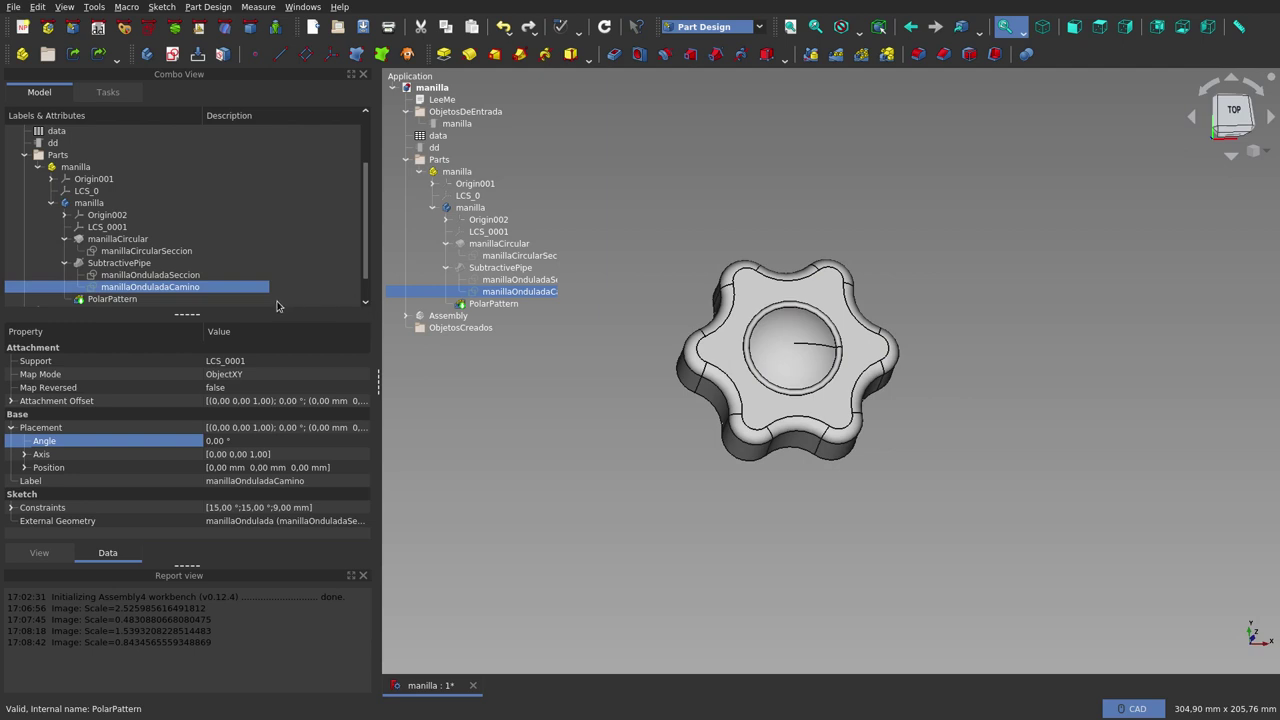
{"action": "left_click", "coordinate": [56, 144]}
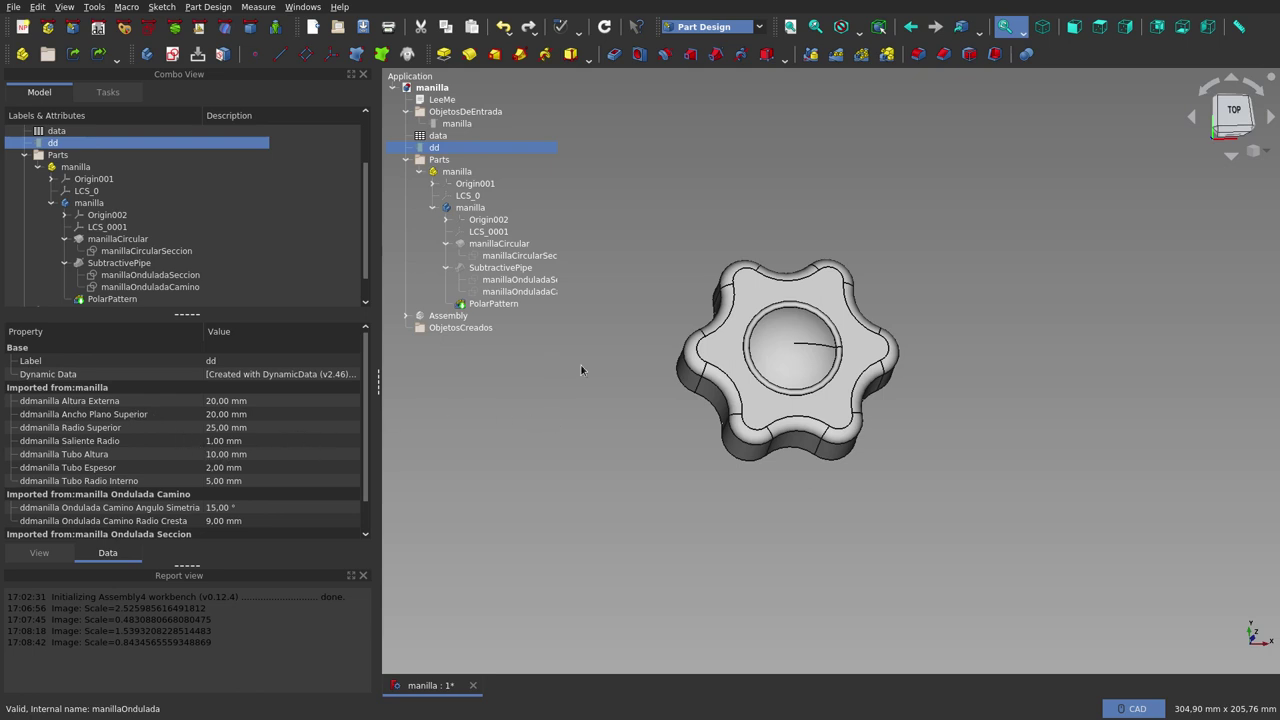
{"action": "scroll", "coordinate": [797, 392], "scroll_direction": "up", "scroll_amount": 2}
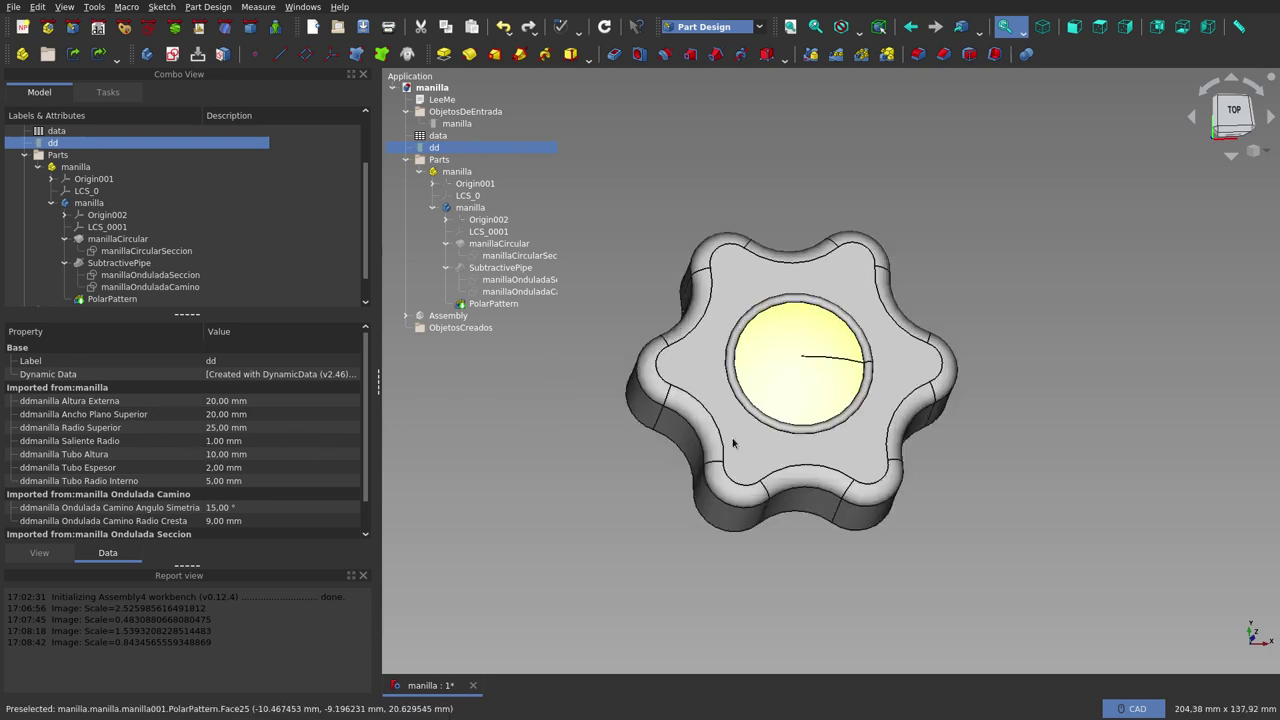
{"action": "mouse_move", "coordinate": [928, 425]}
{"action": "middle_mouse_down"}
{"action": "mouse_move", "coordinate": [943, 443]}
{"action": "mouse_move", "coordinate": [985, 233]}
{"action": "mouse_move", "coordinate": [950, 401]}
{"action": "middle_mouse_up"}
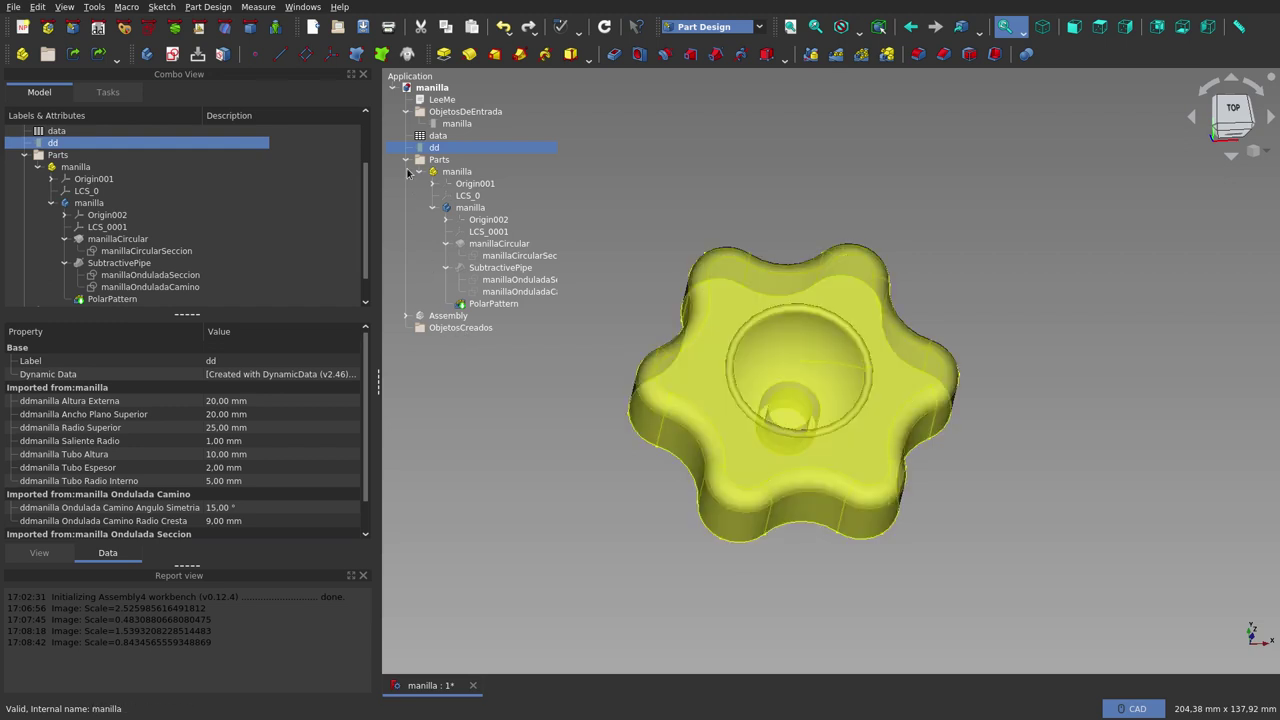
{"action": "left_click", "coordinate": [406, 161]}
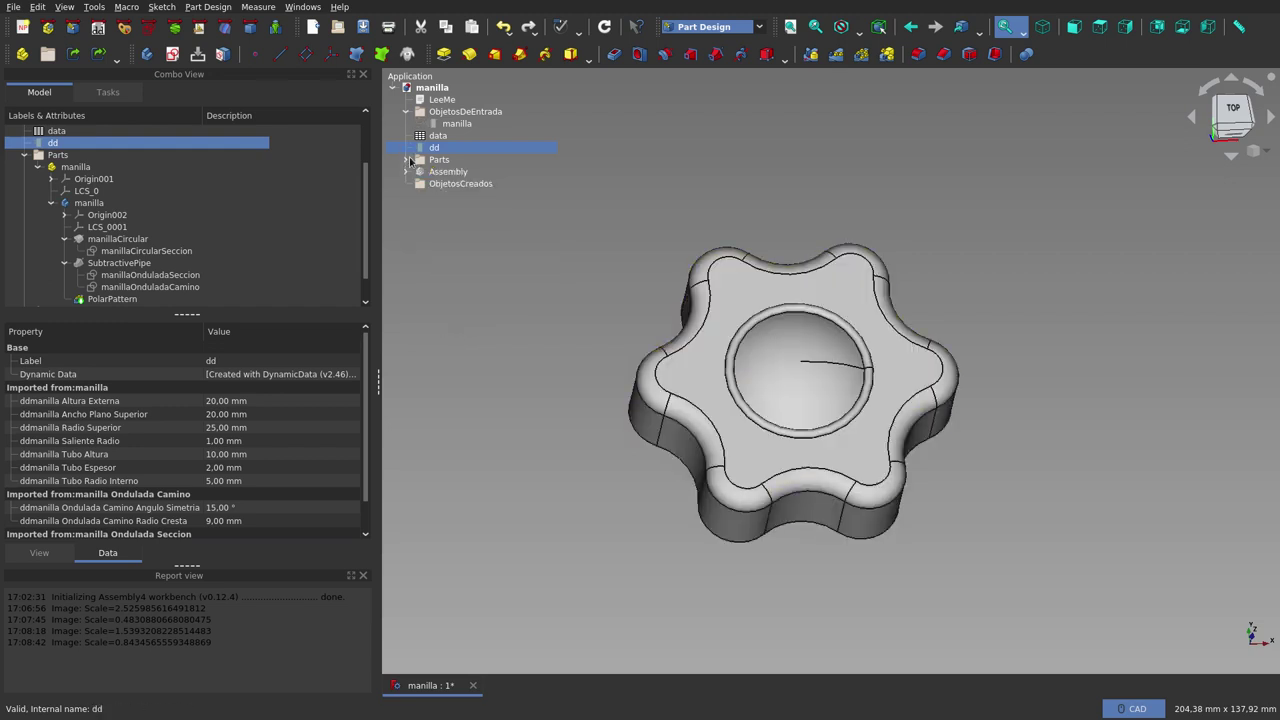
{"action": "left_click", "coordinate": [408, 161]}
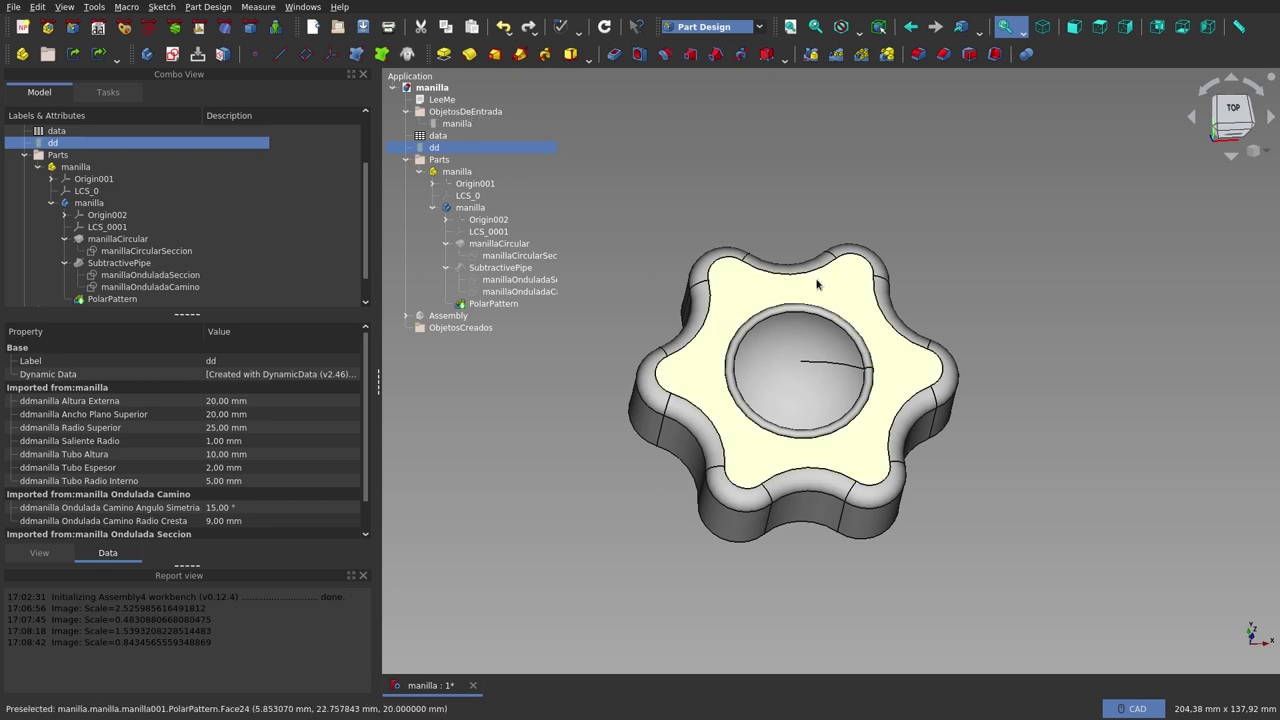
{"action": "left_click", "coordinate": [462, 101]}
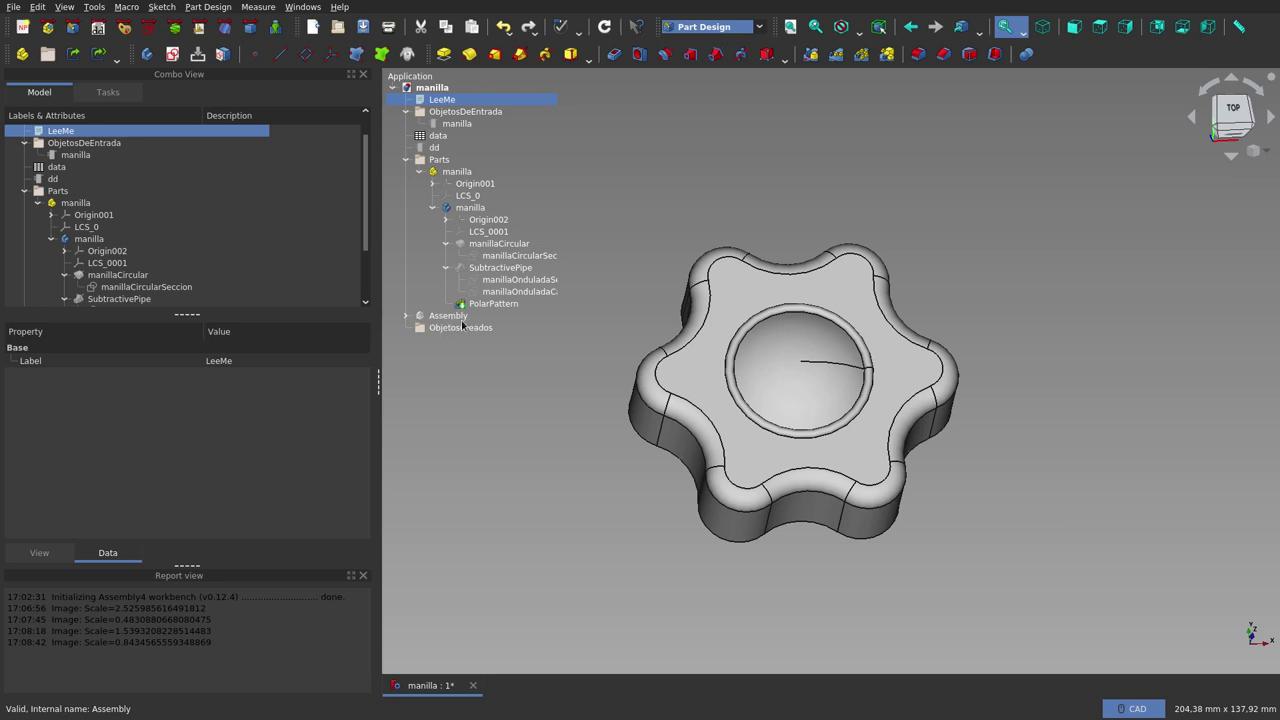
- Open the 'data' spreadsheet, then switch back to the 'manilla : 1*' 3D tab
{"action": "double_click", "coordinate": [441, 137]}
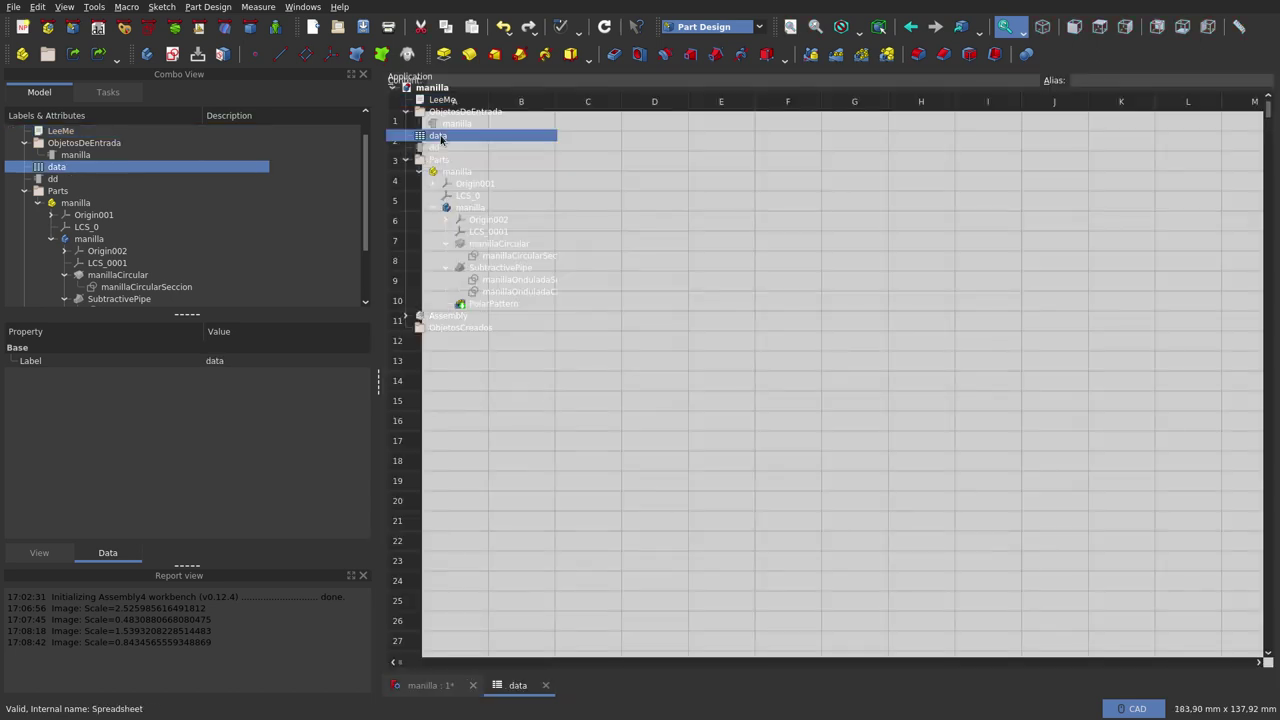
{"action": "left_click", "coordinate": [432, 686]}
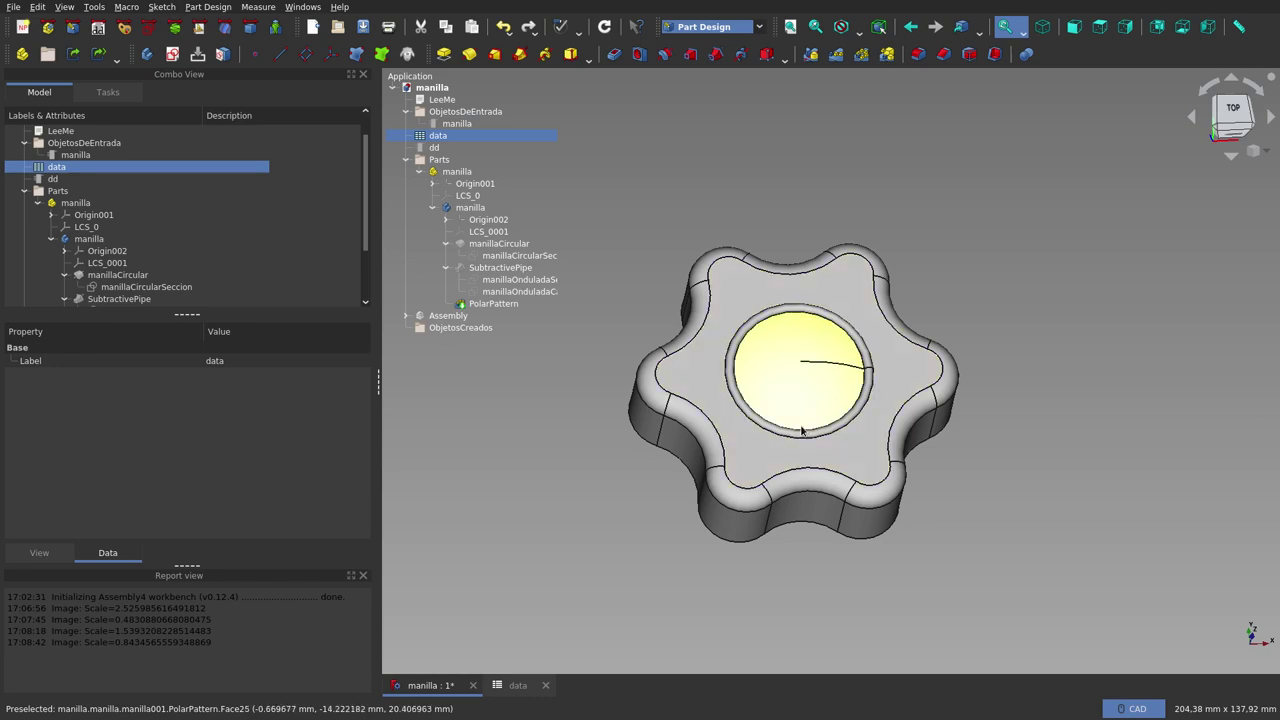
{"action": "scroll", "coordinate": [801, 430], "scroll_direction": "up", "scroll_amount": 3}
{"action": "mouse_move", "coordinate": [814, 428]}
{"action": "middle_mouse_down"}
{"action": "mouse_move", "coordinate": [837, 448]}
{"action": "mouse_move", "coordinate": [834, 504]}
{"action": "mouse_move", "coordinate": [820, 410]}
{"action": "mouse_move", "coordinate": [828, 428]}
{"action": "mouse_move", "coordinate": [749, 443]}
{"action": "middle_mouse_up"}
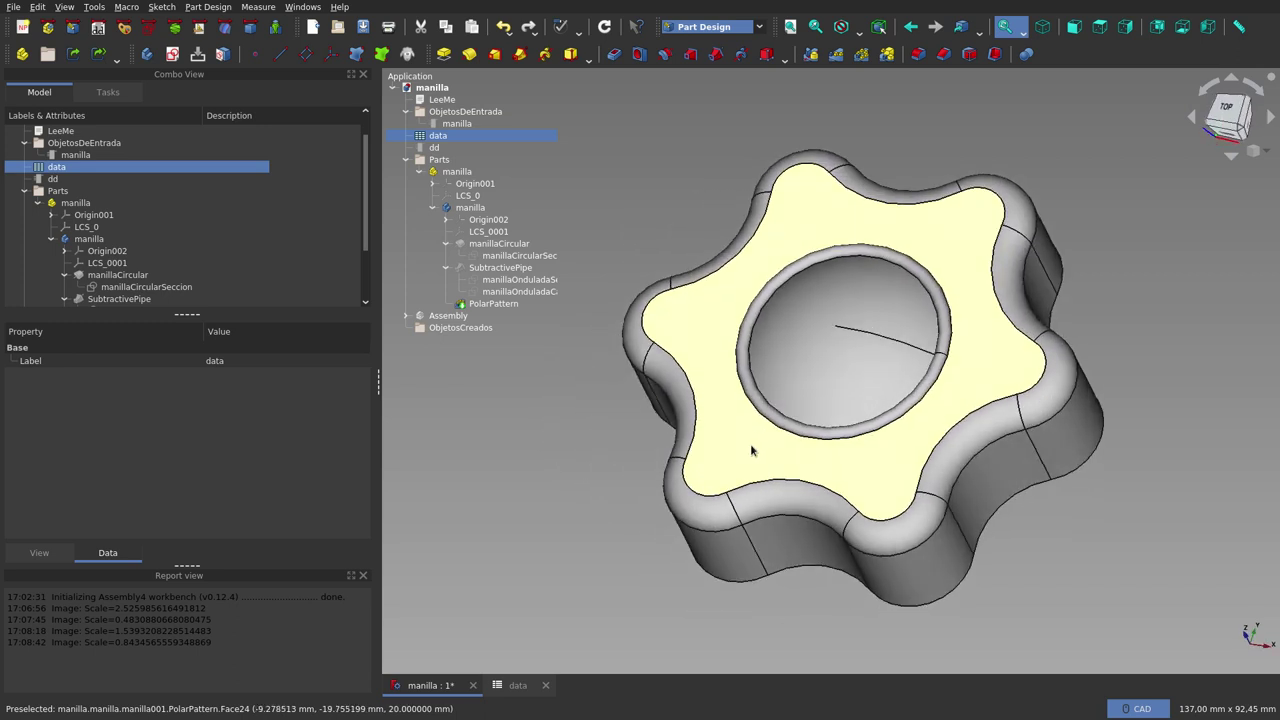